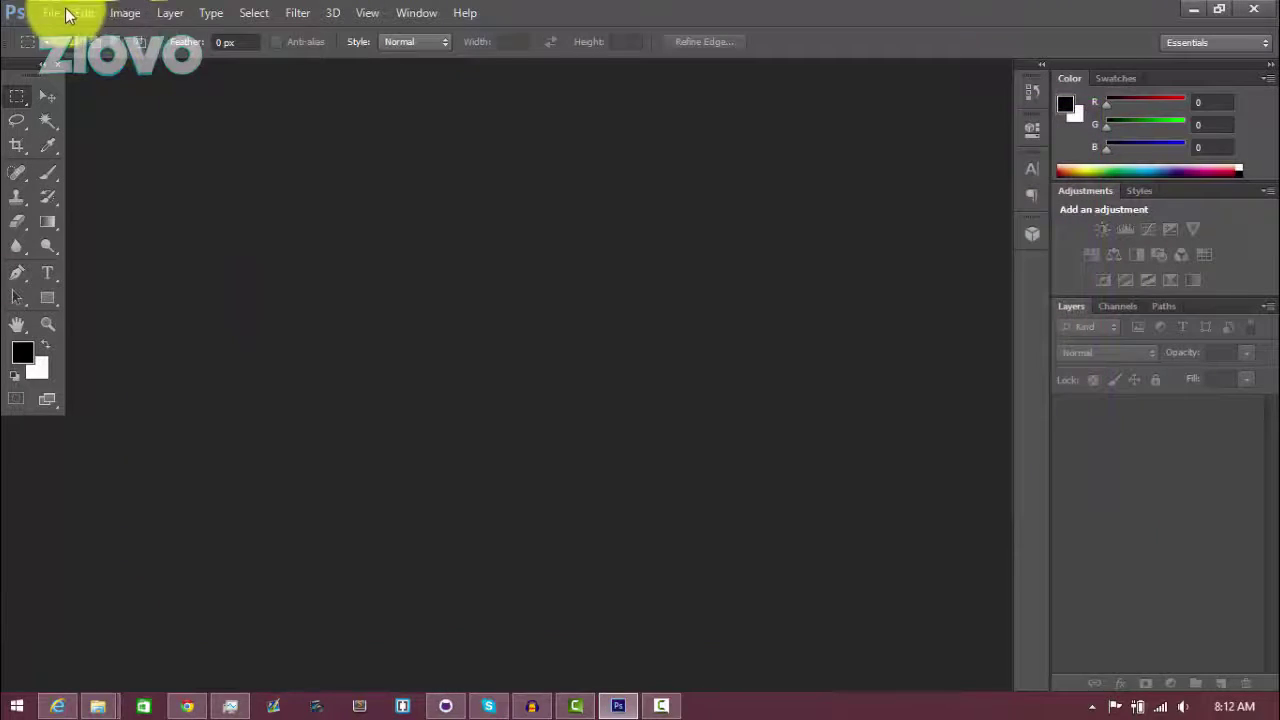
# Start a 1280 × 720 pixel document with Transparent background contents
pyautogui.click(58, 13)
pyautogui.click(62, 33)
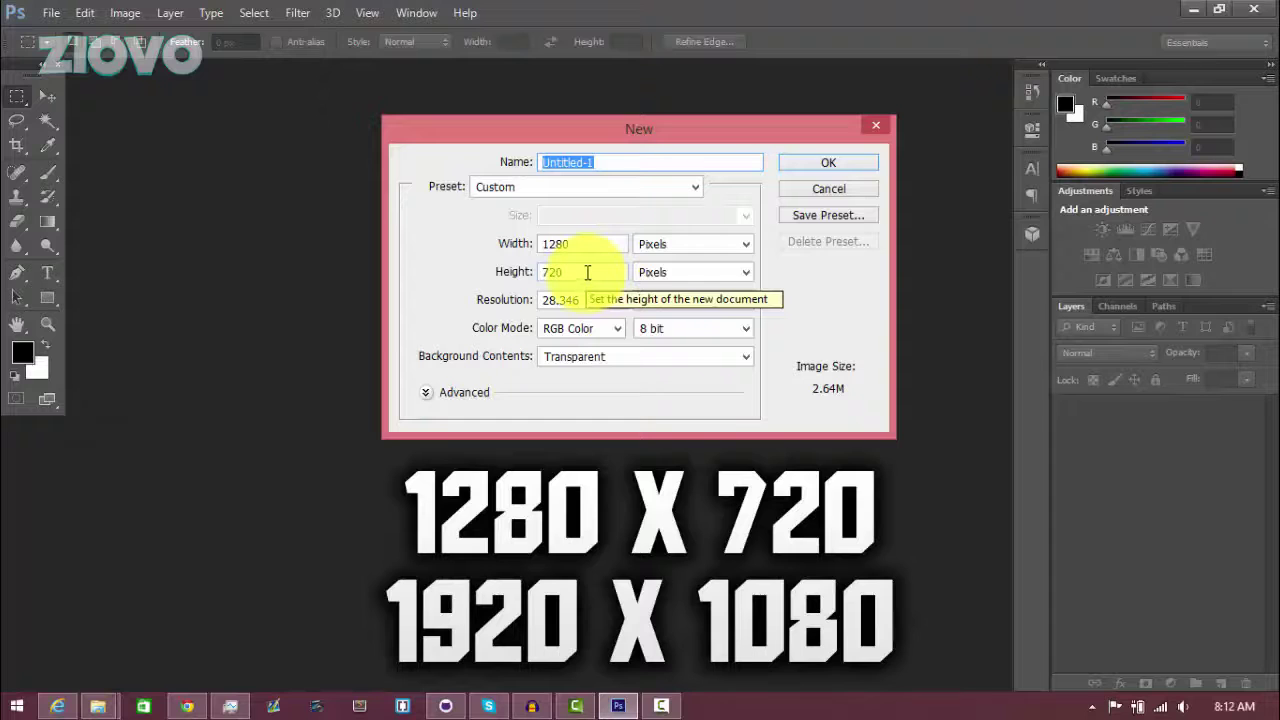
pyautogui.click(580, 273)
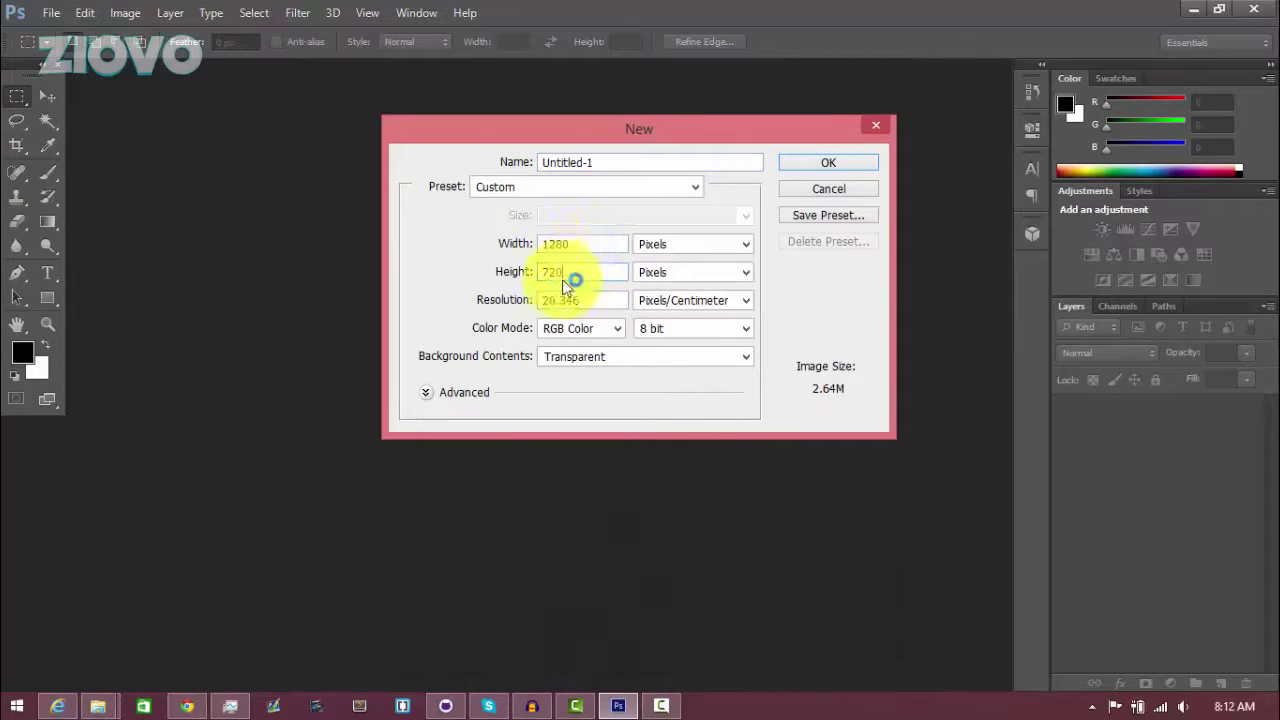
pyautogui.click(579, 360)
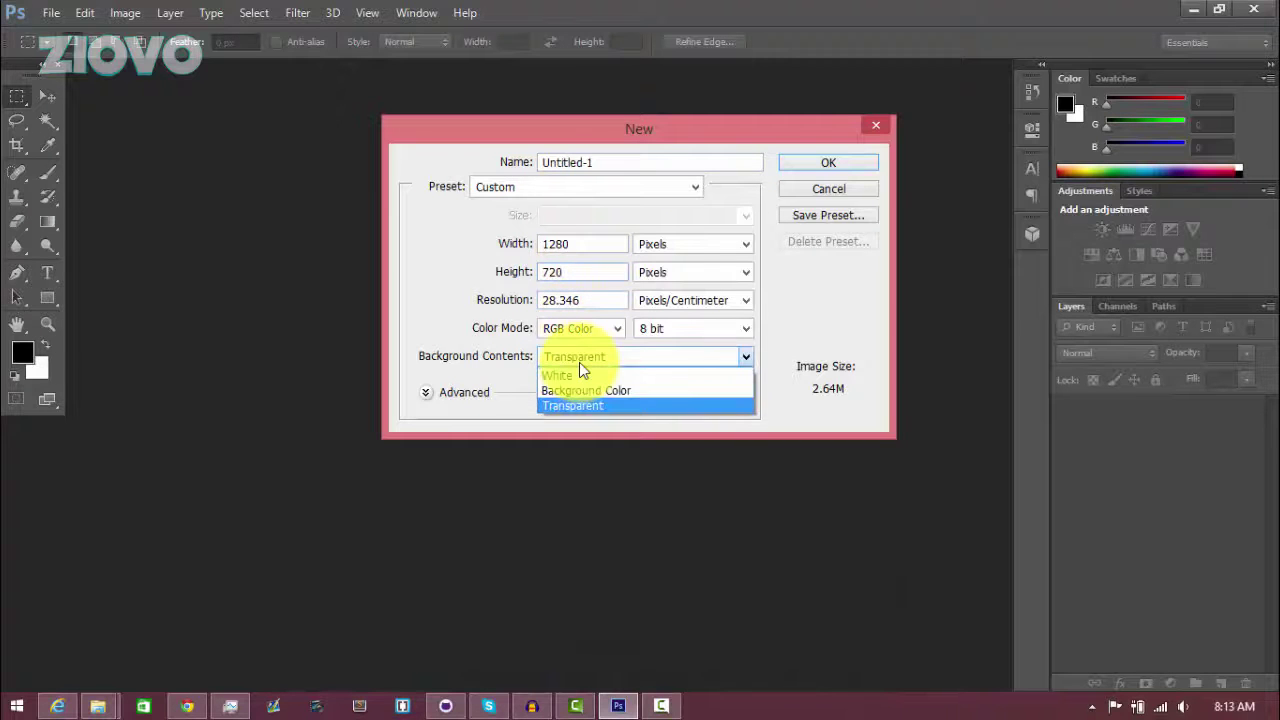
pyautogui.click(591, 407)
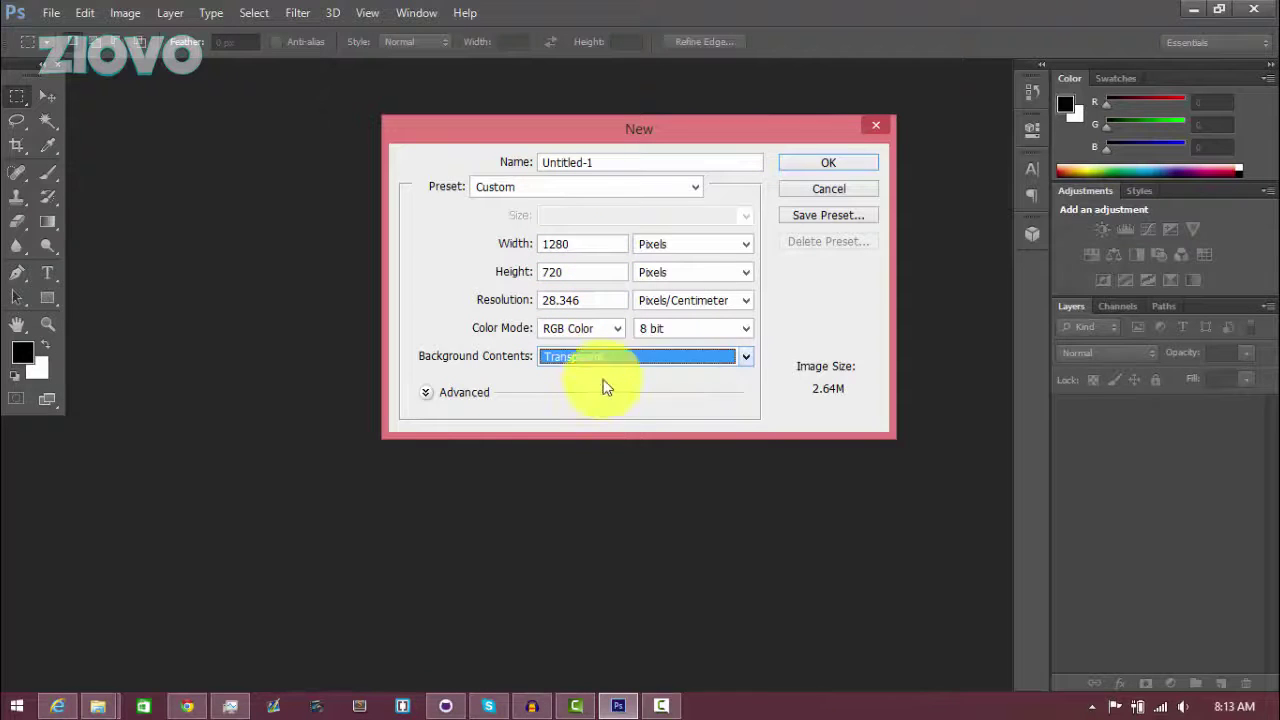
pyautogui.click(855, 163)
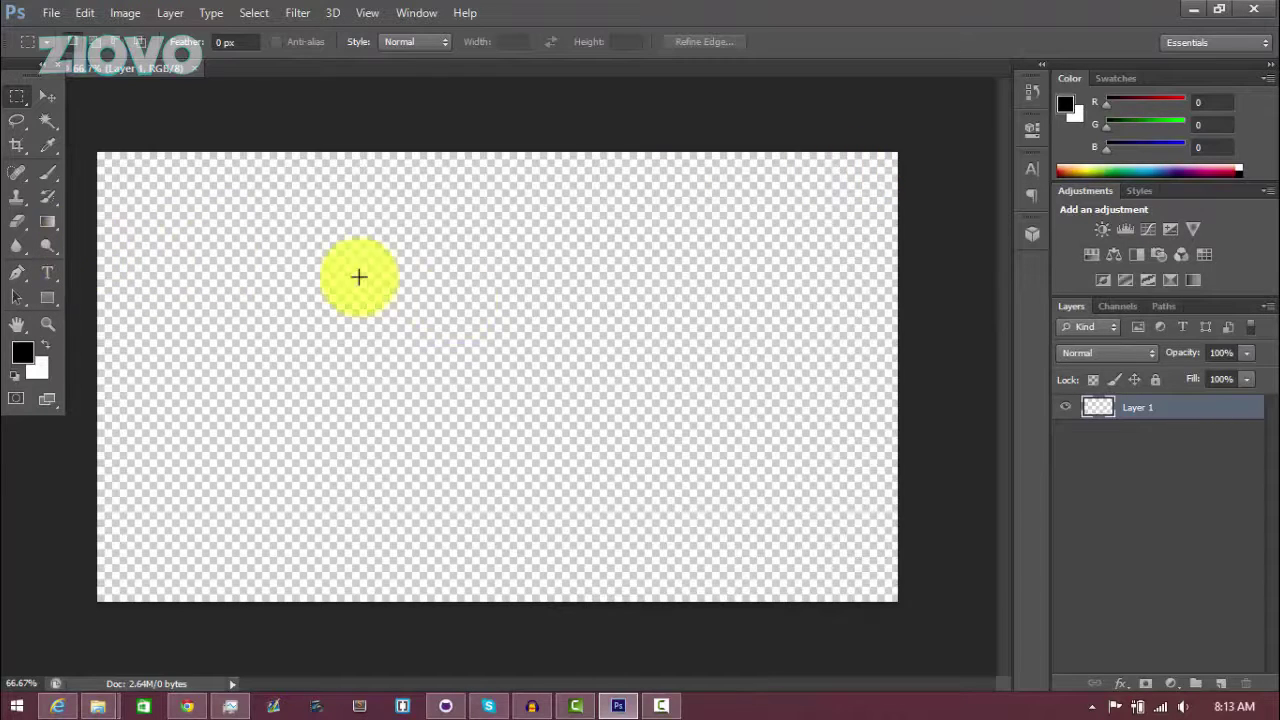
# Draw a rectangle spanning the whole canvas and give it a white fill
pyautogui.click(55, 298)
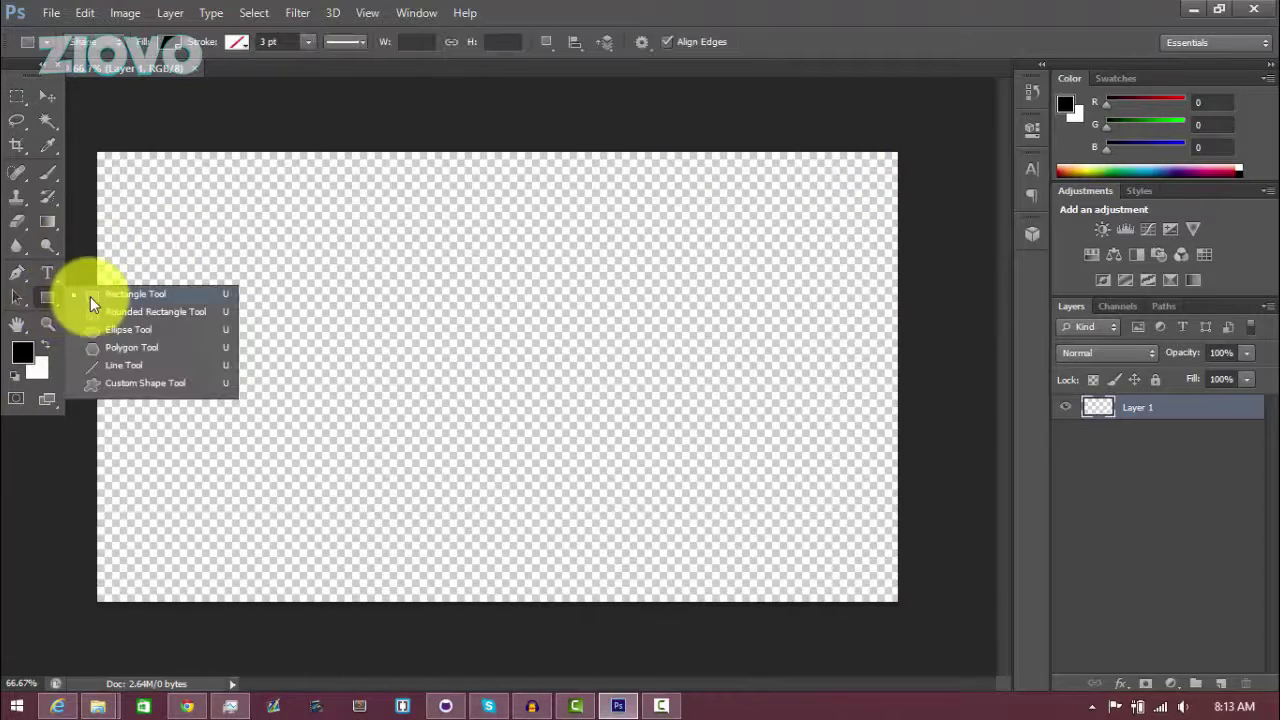
pyautogui.click(90, 296)
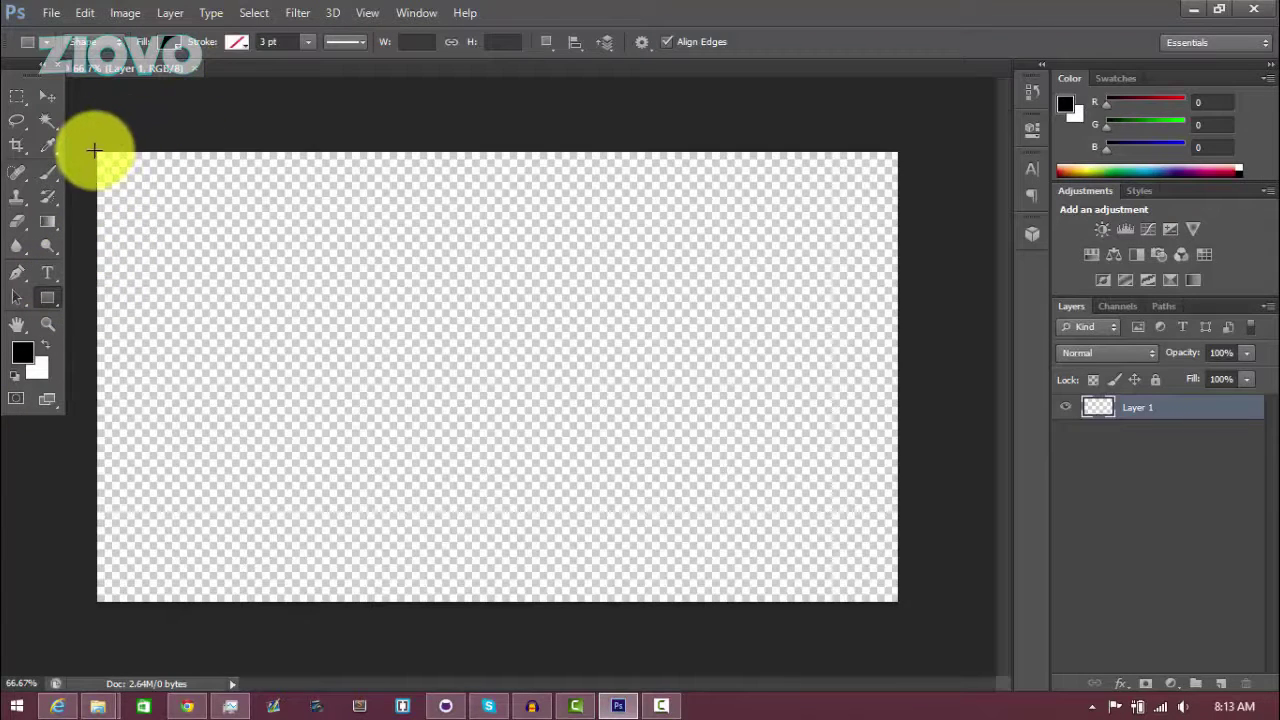
pyautogui.moveTo(96, 152); pyautogui.dragTo(896, 602)
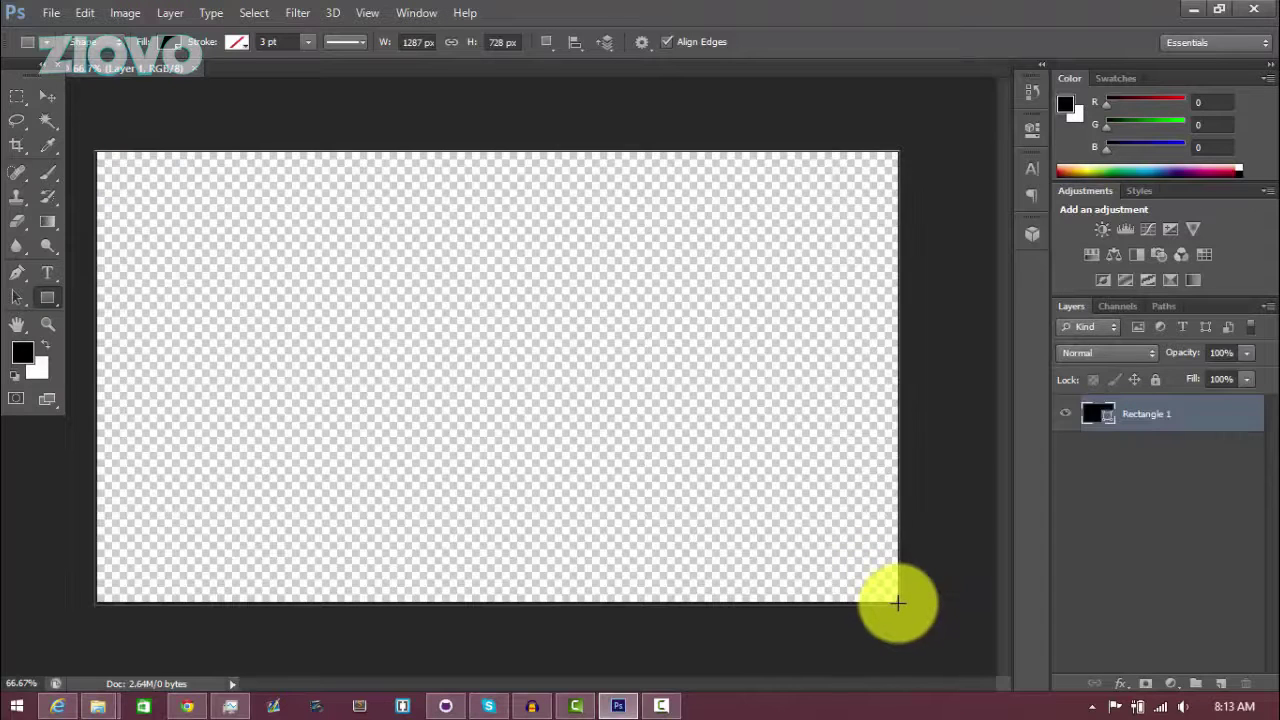
pyautogui.click(173, 43)
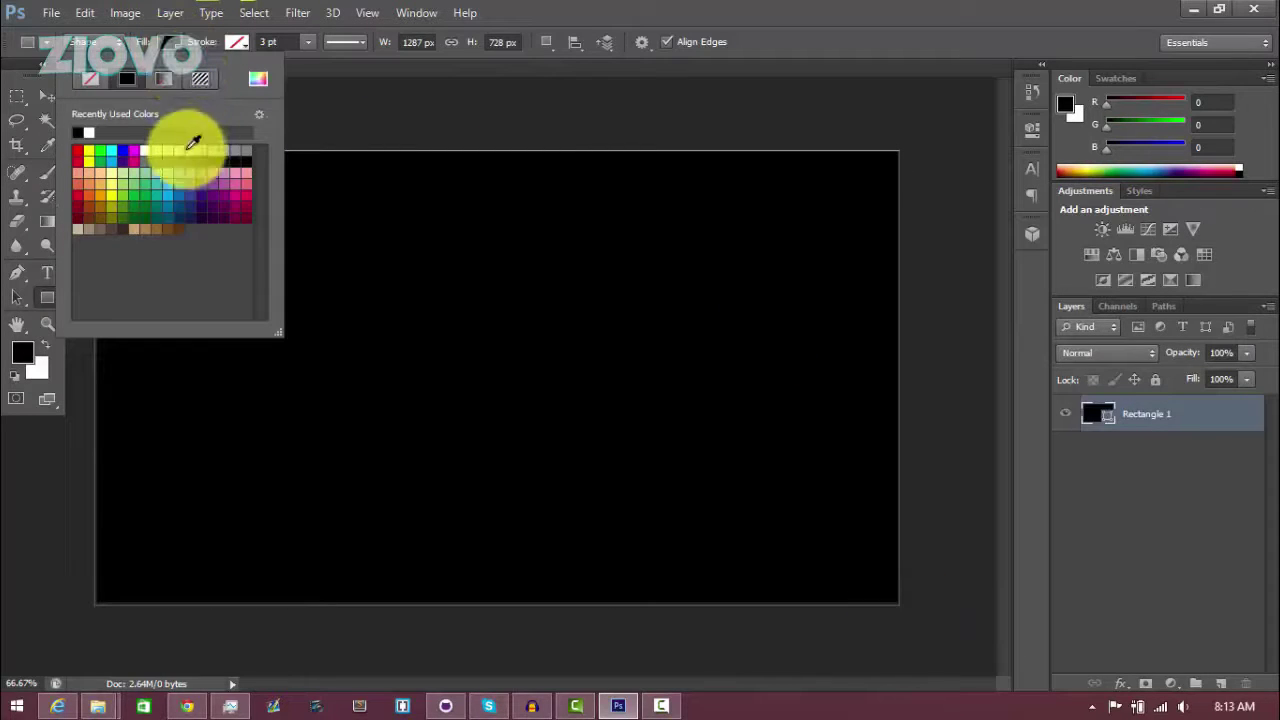
pyautogui.click(219, 186)
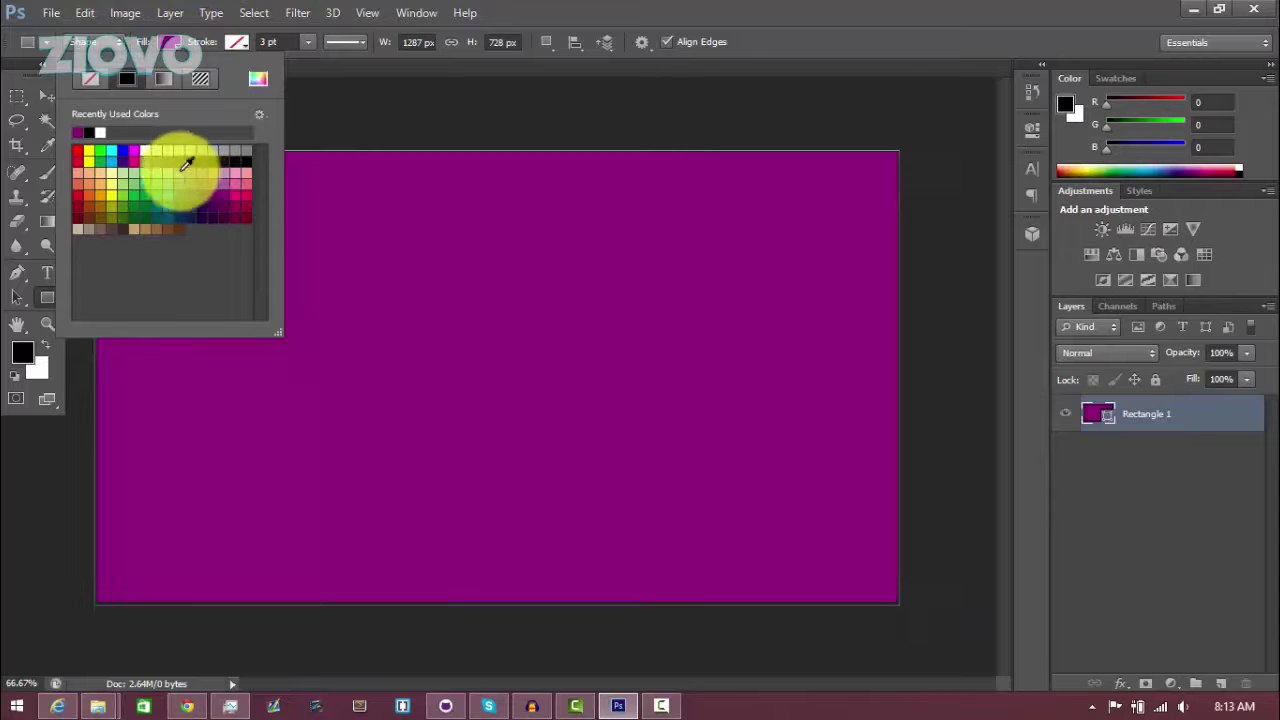
pyautogui.click(146, 150)
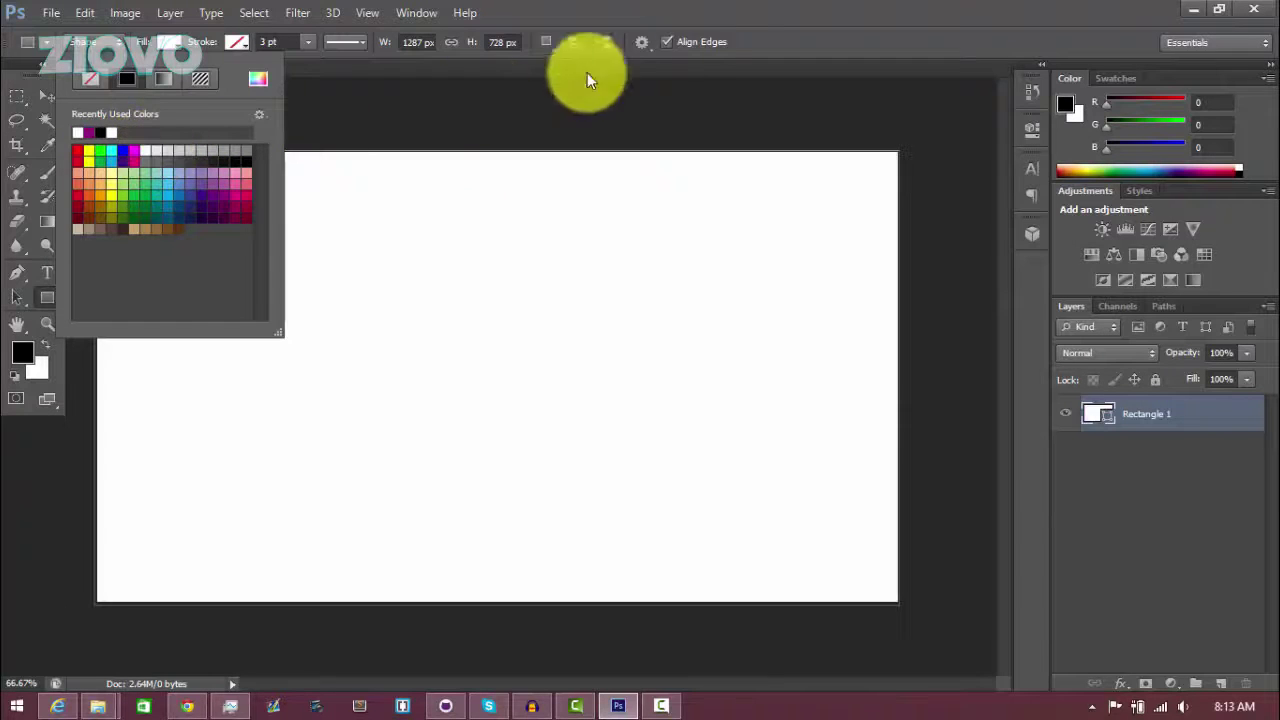
pyautogui.click(44, 89)
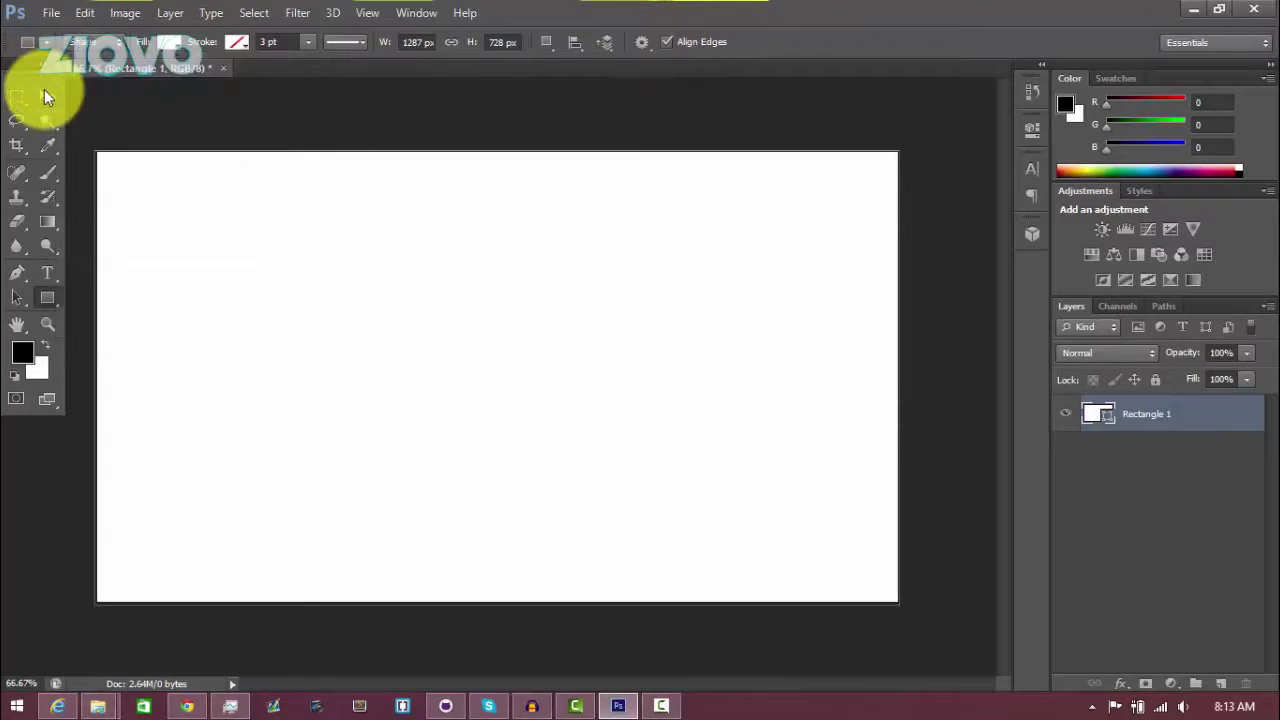
pyautogui.click(48, 92)
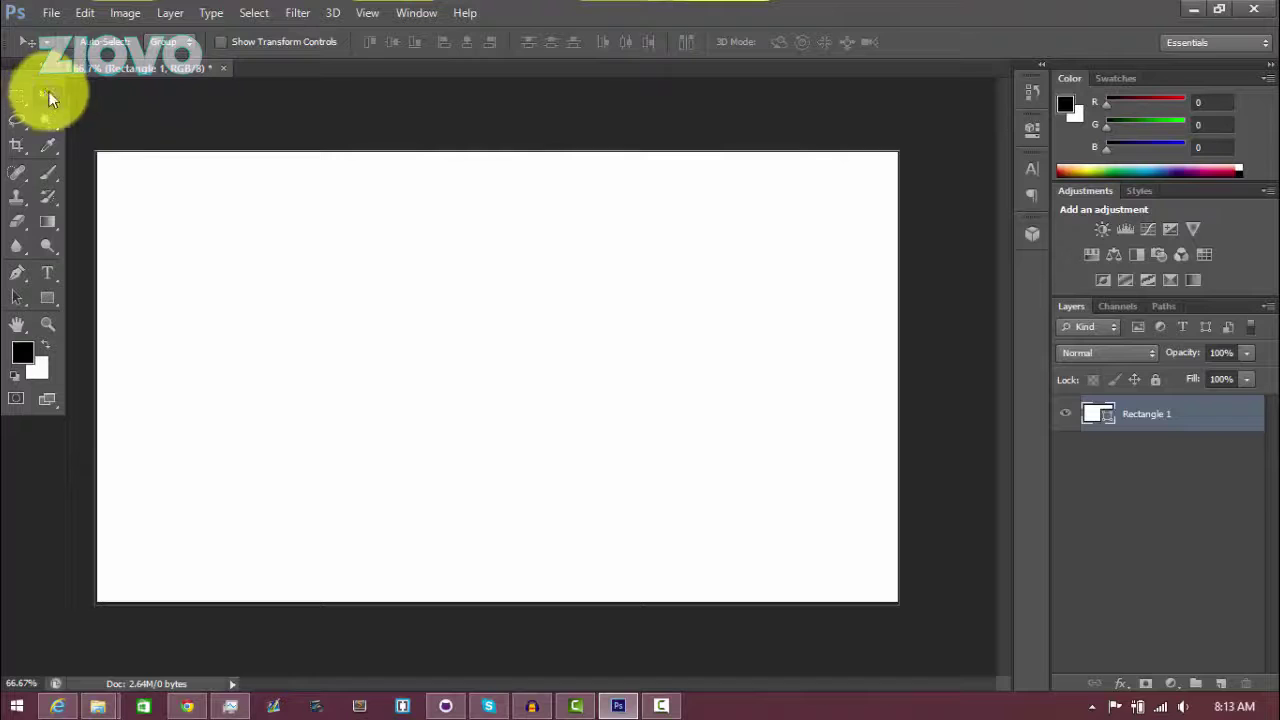
# Turn on Gradient Overlay in Rectangle 1's blending options
pyautogui.rightClick(1172, 418)
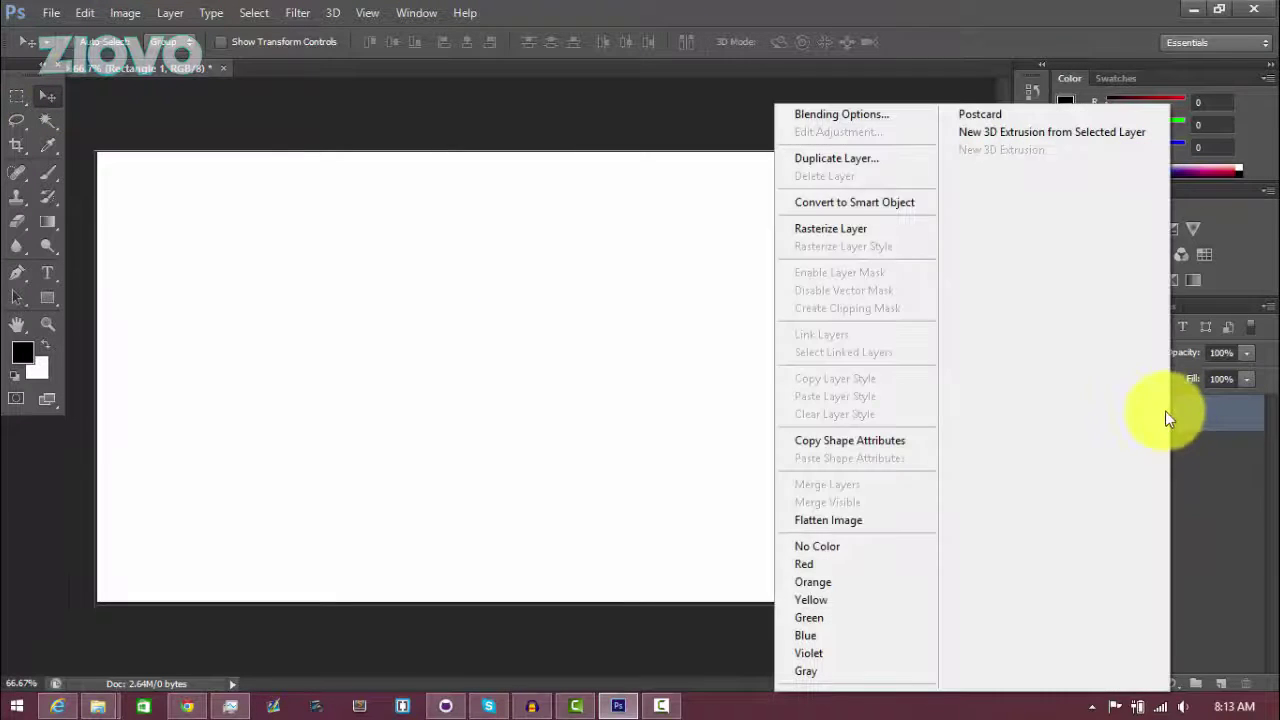
pyautogui.click(860, 115)
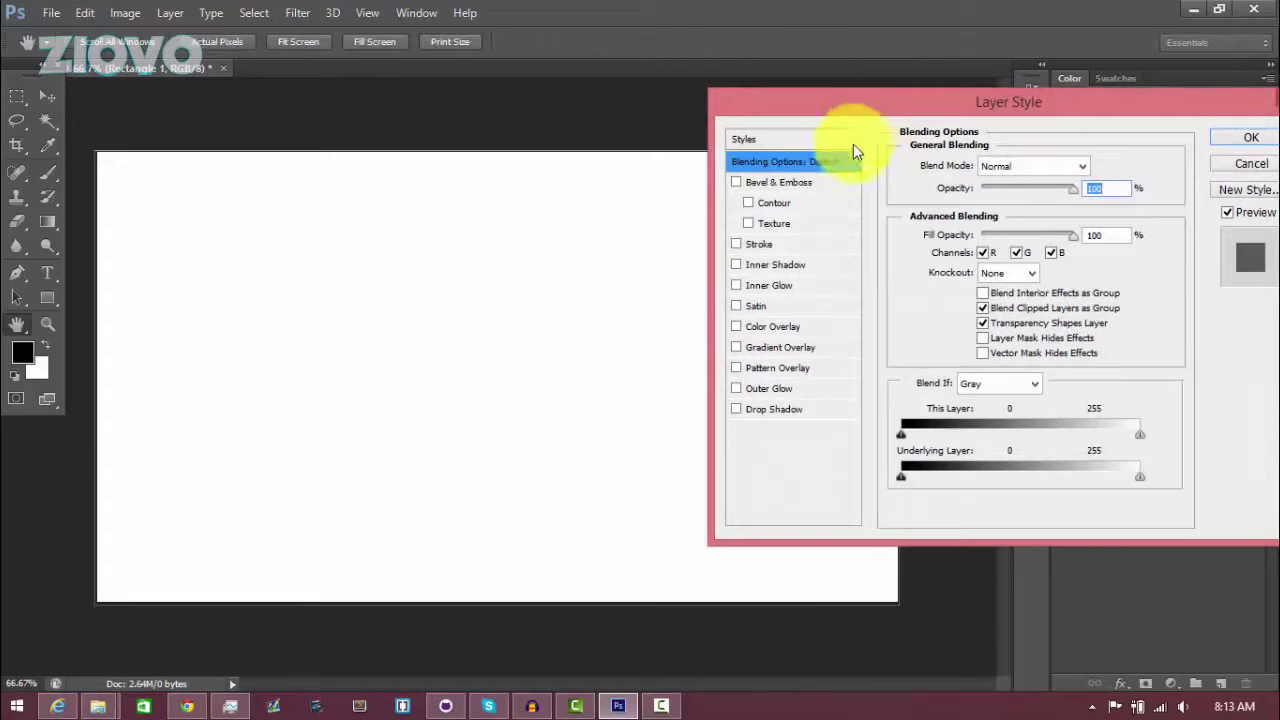
pyautogui.click(736, 347)
pyautogui.click(759, 347)
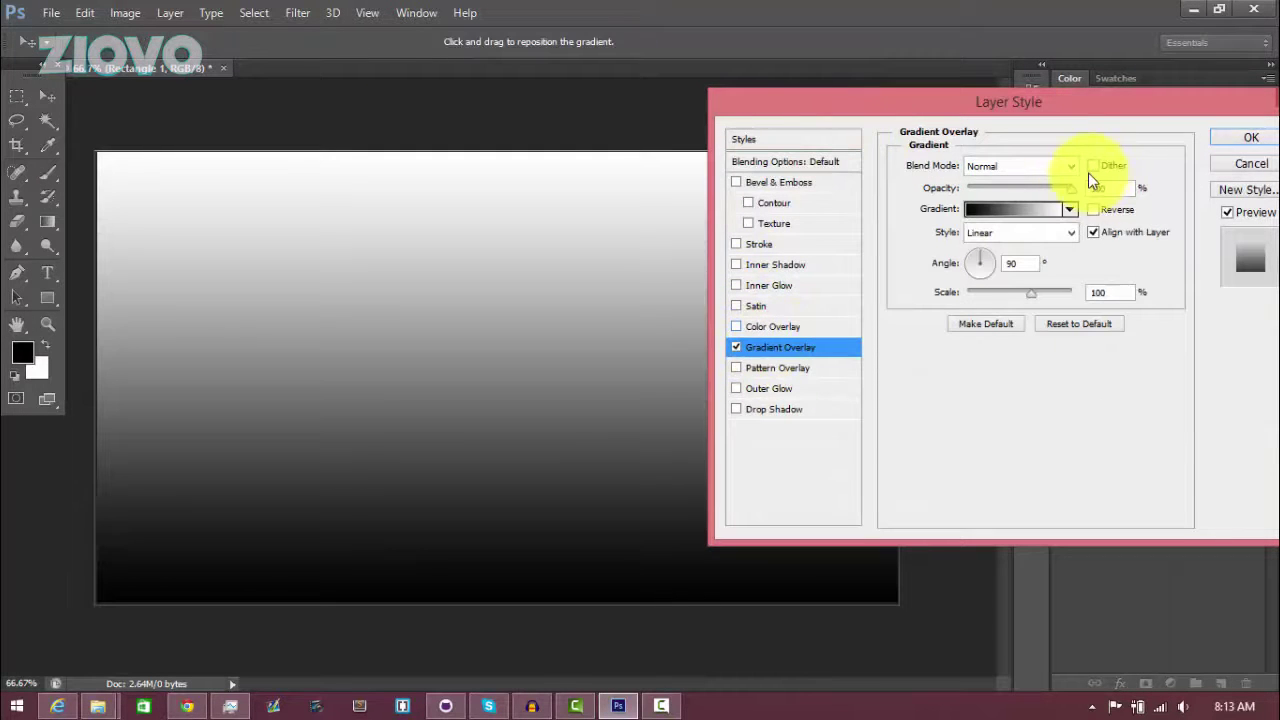
# Choose the Orange, Yellow, Orange gradient preset and open it in the Gradient Editor
pyautogui.click(1071, 210)
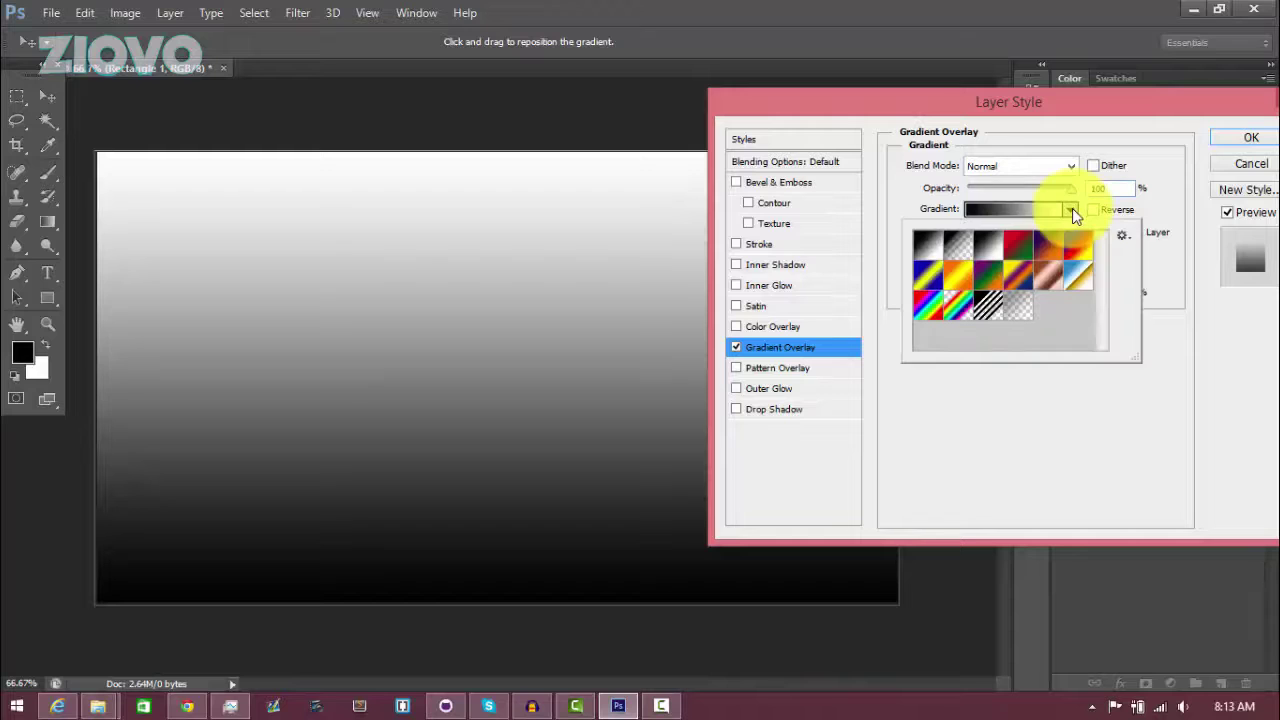
pyautogui.click(959, 281)
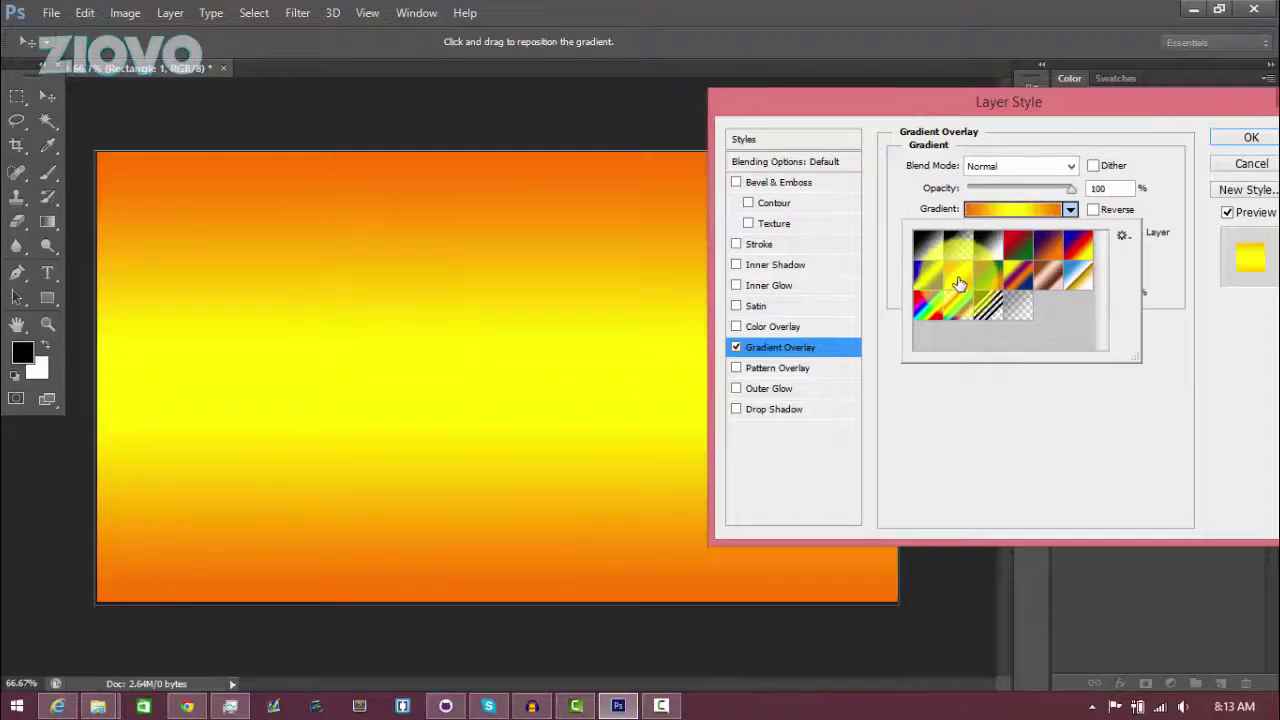
pyautogui.click(1193, 308)
pyautogui.click(1069, 212)
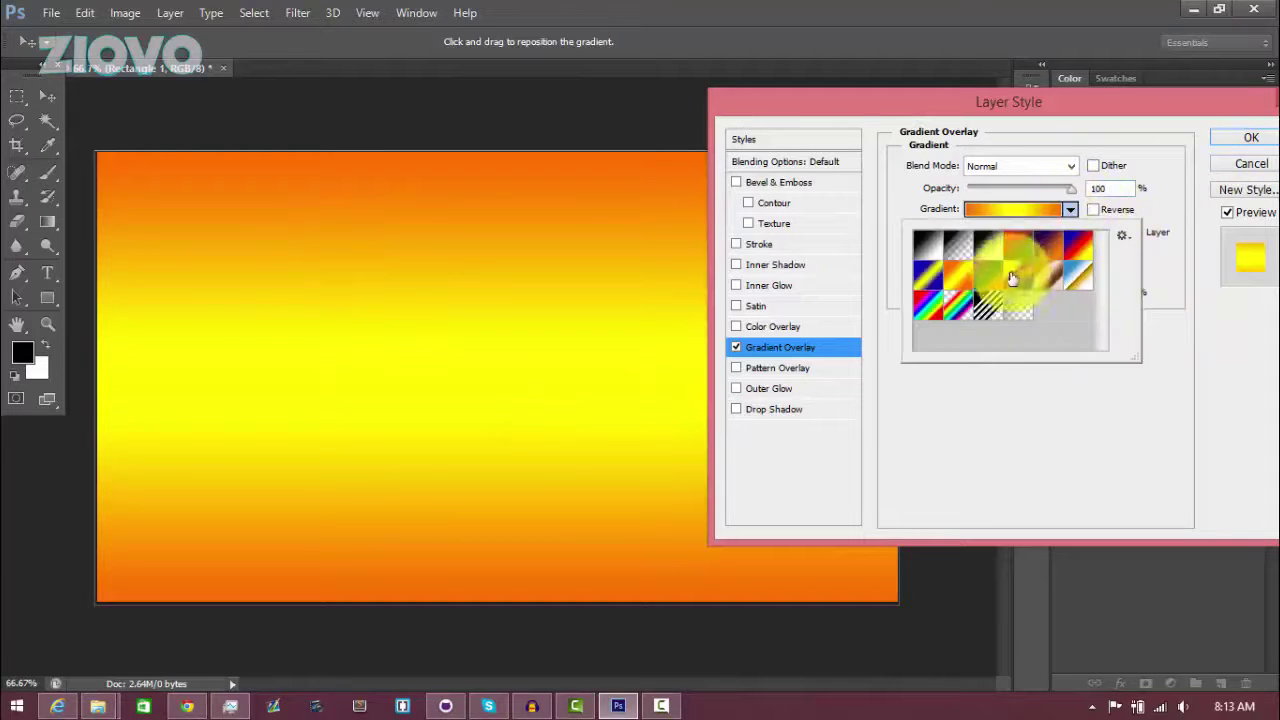
pyautogui.doubleClick(957, 275)
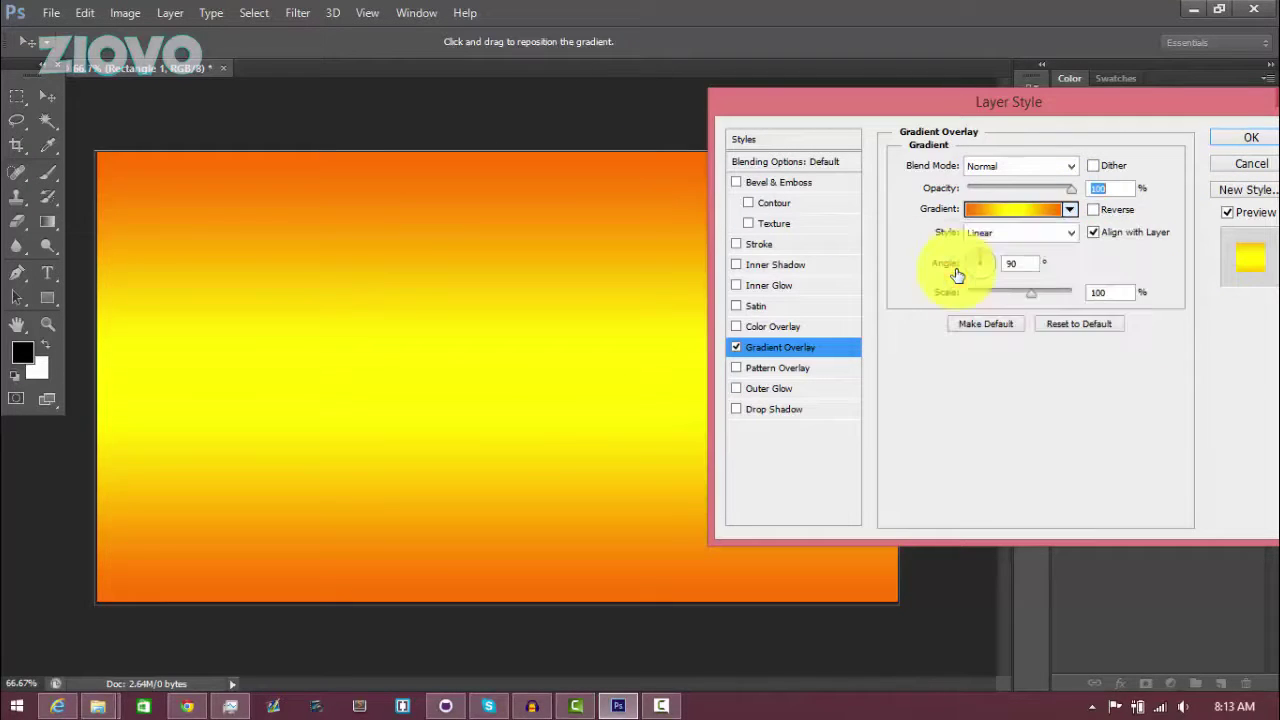
pyautogui.click(975, 210)
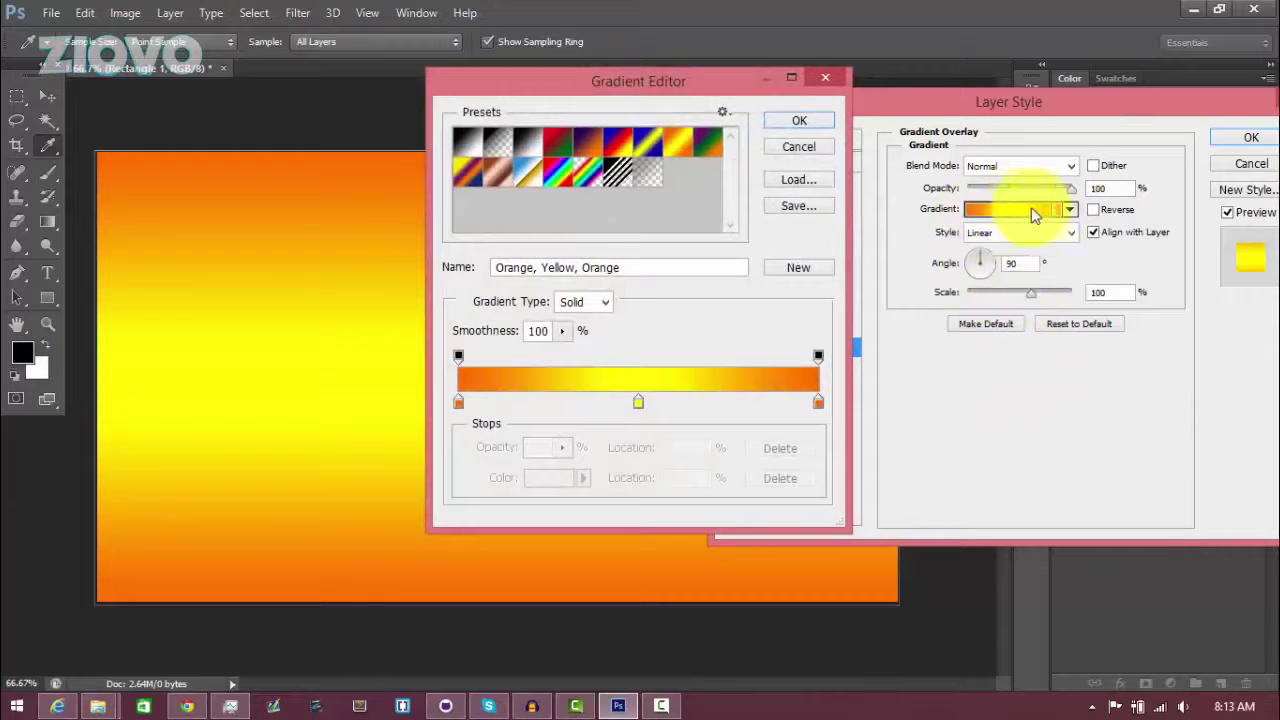
# Add a middle colour stop at 57% and make the left stop purple #8502ff
pyautogui.moveTo(619, 86); pyautogui.dragTo(997, 120)
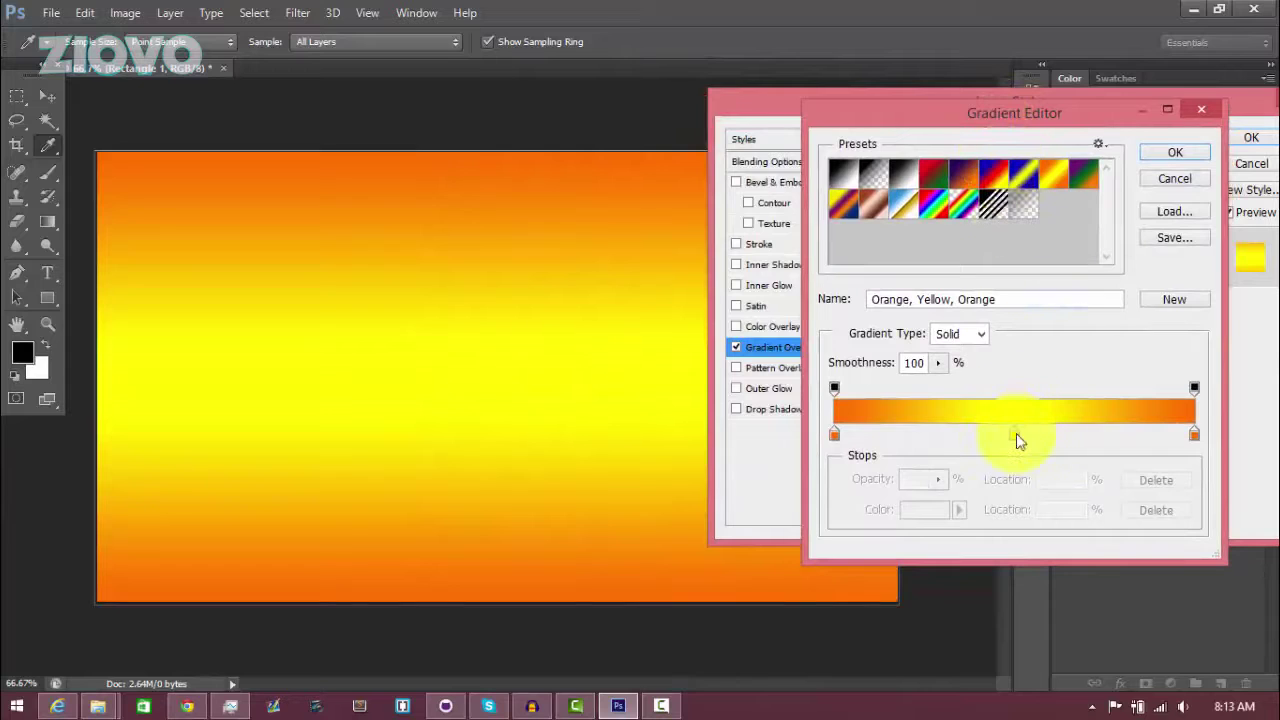
pyautogui.moveTo(1015, 436)
pyautogui.mouseDown()
pyautogui.moveTo(1043, 443)
pyautogui.moveTo(1025, 436)
pyautogui.mouseUp()
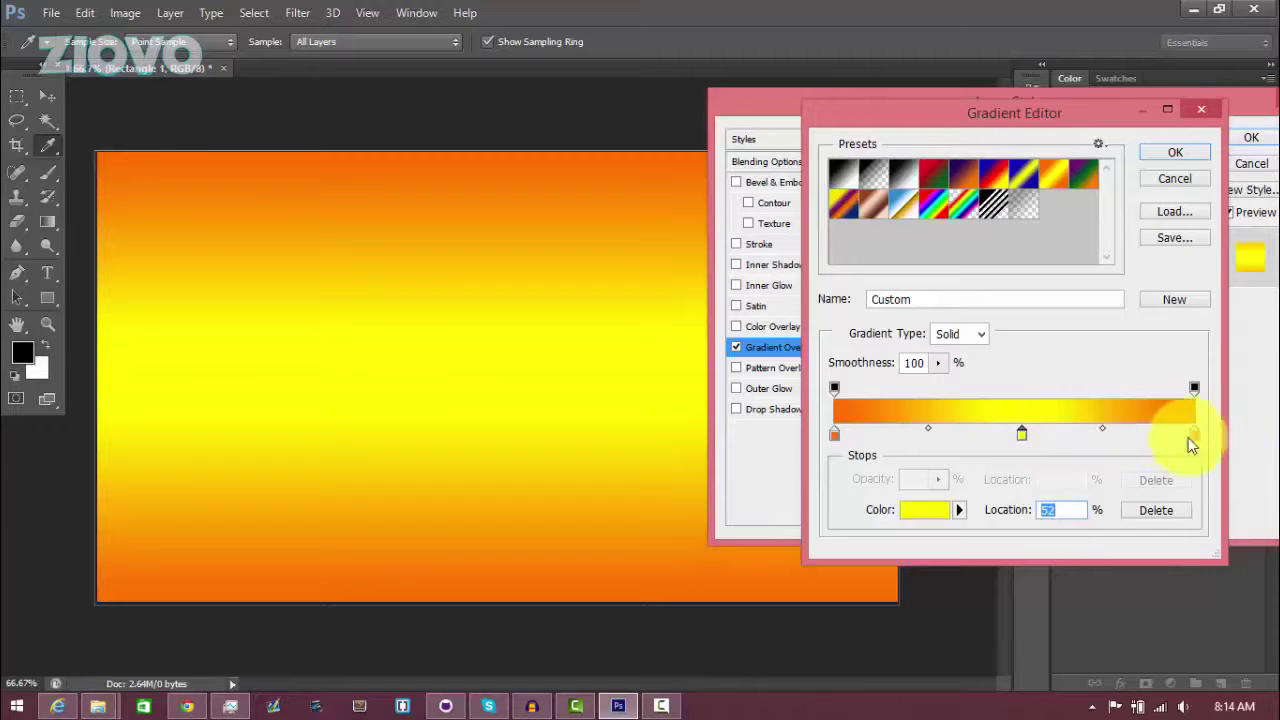
pyautogui.doubleClick(835, 437)
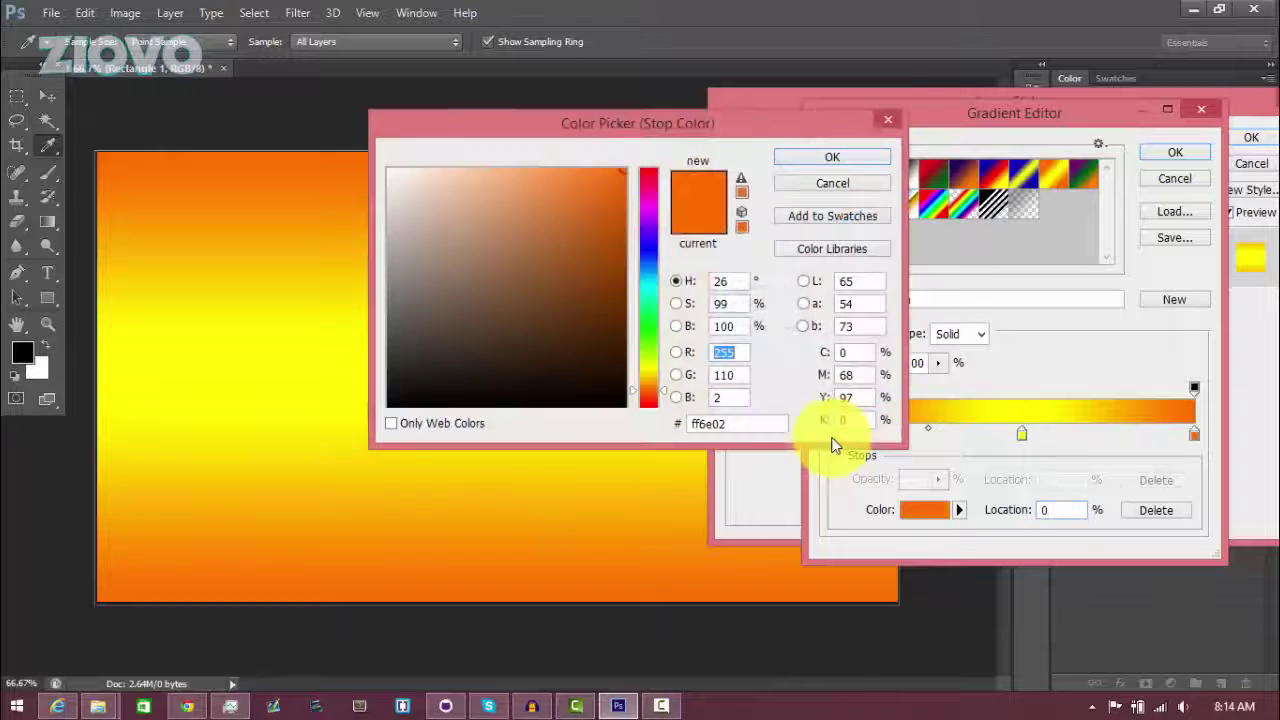
pyautogui.click(648, 229)
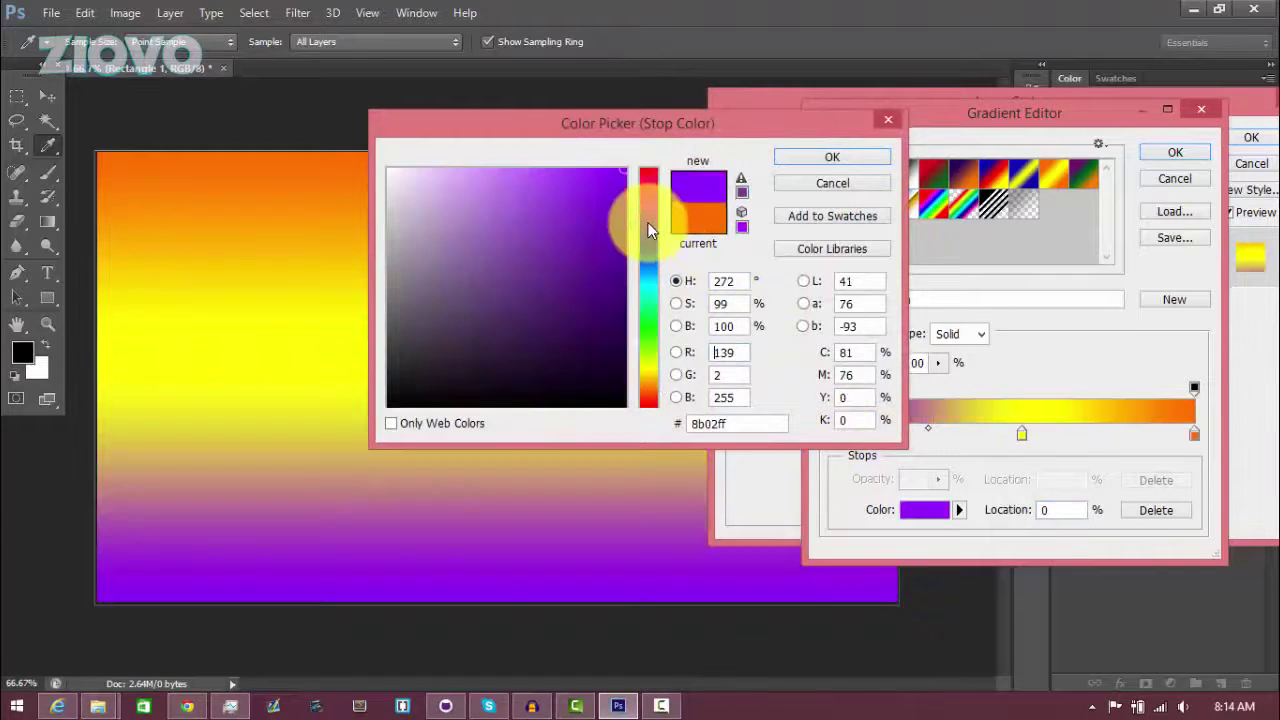
pyautogui.press('Tab')
pyautogui.press('Tab')
pyautogui.press('Tab')
pyautogui.write('115')
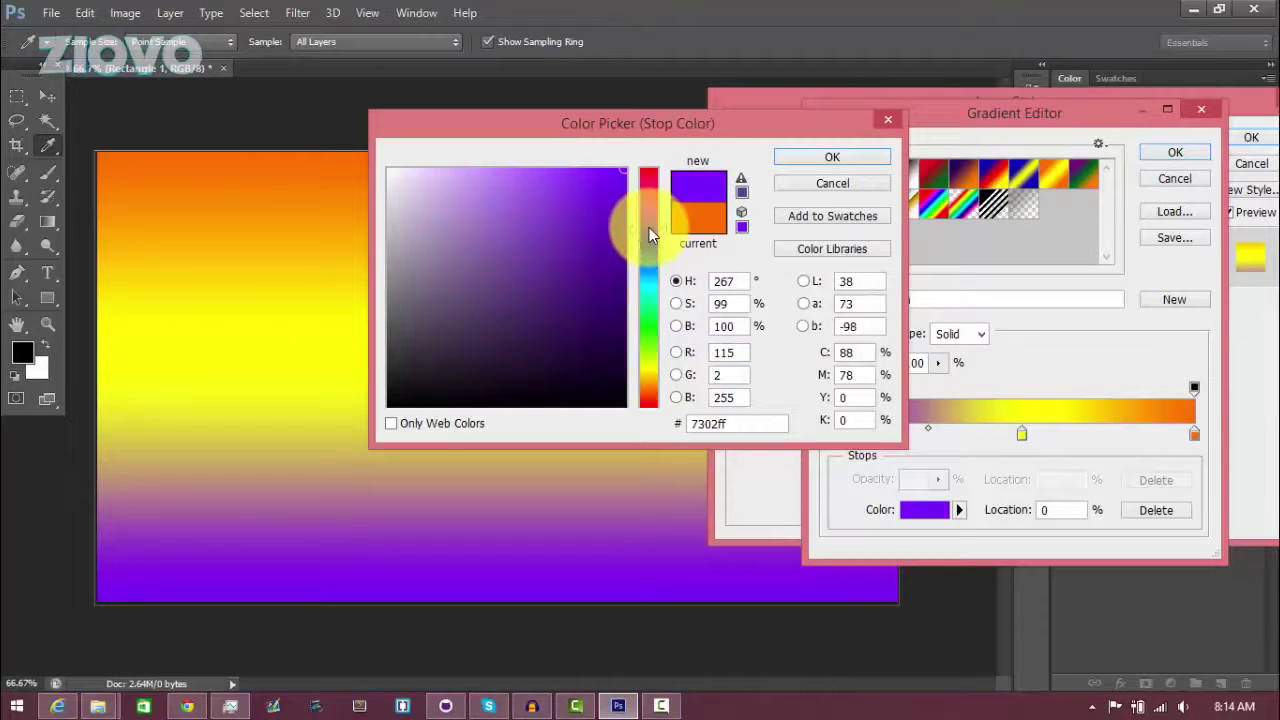
pyautogui.moveTo(743, 423); pyautogui.dragTo(686, 428)
pyautogui.hotkey('ctrl', 'c')
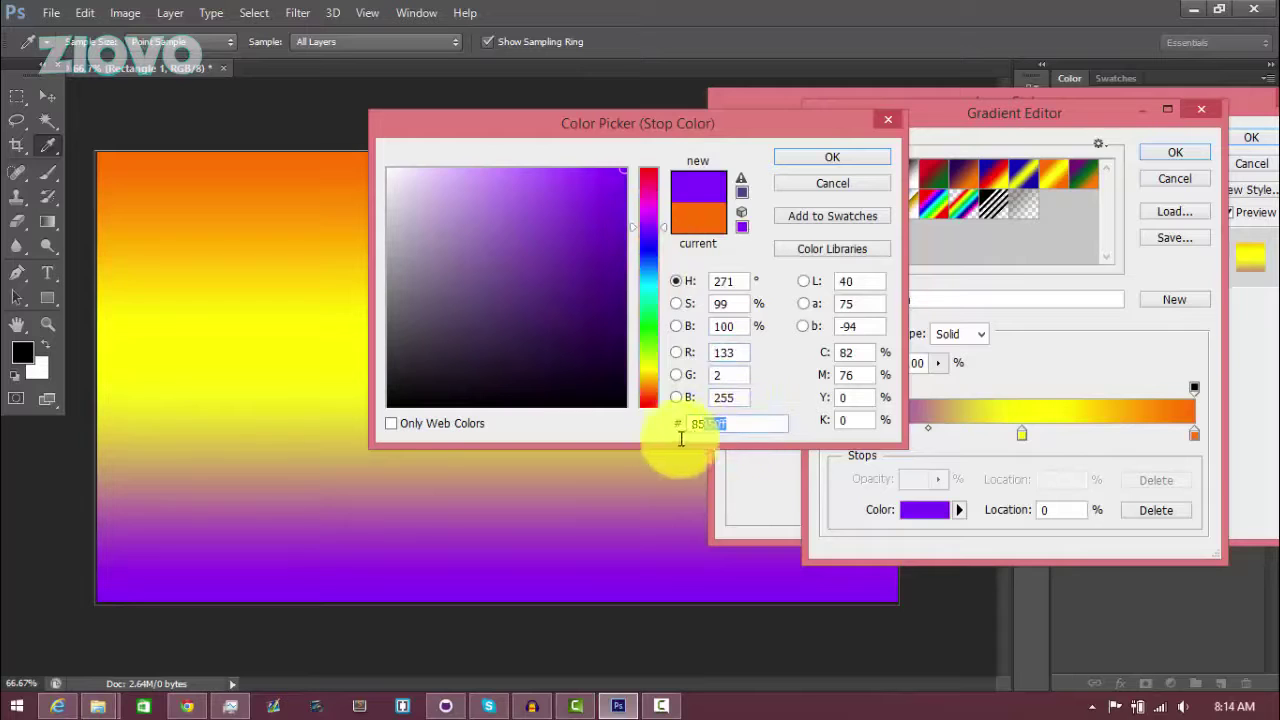
pyautogui.click(840, 160)
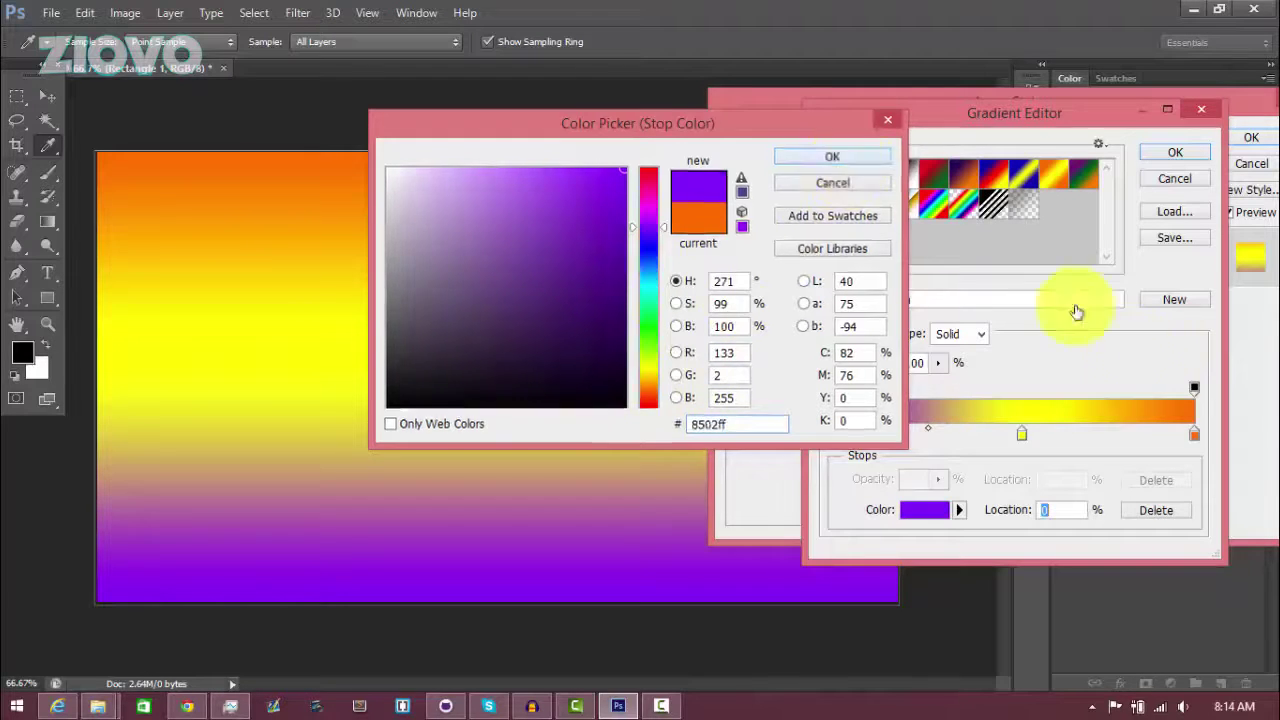
# Set the right gradient stop to the same purple #8502ff
pyautogui.doubleClick(1194, 434)
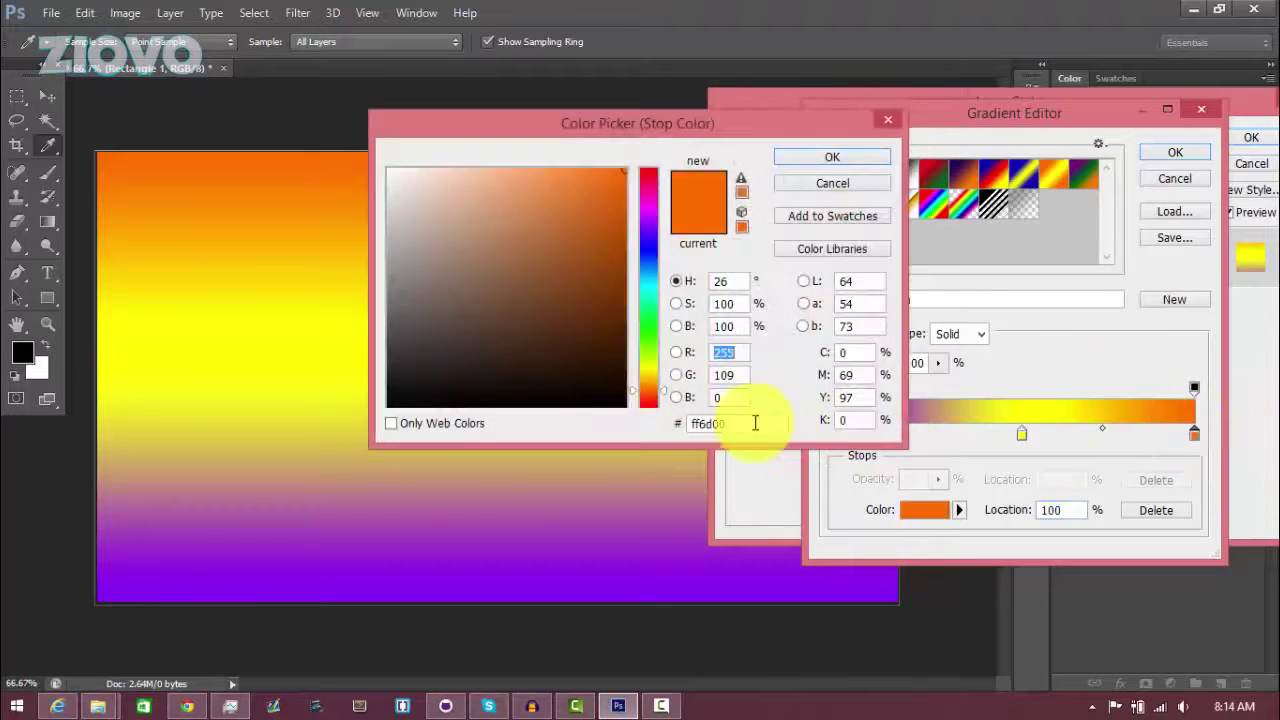
pyautogui.moveTo(751, 423); pyautogui.dragTo(622, 426)
pyautogui.hotkey('ctrl', 'v')
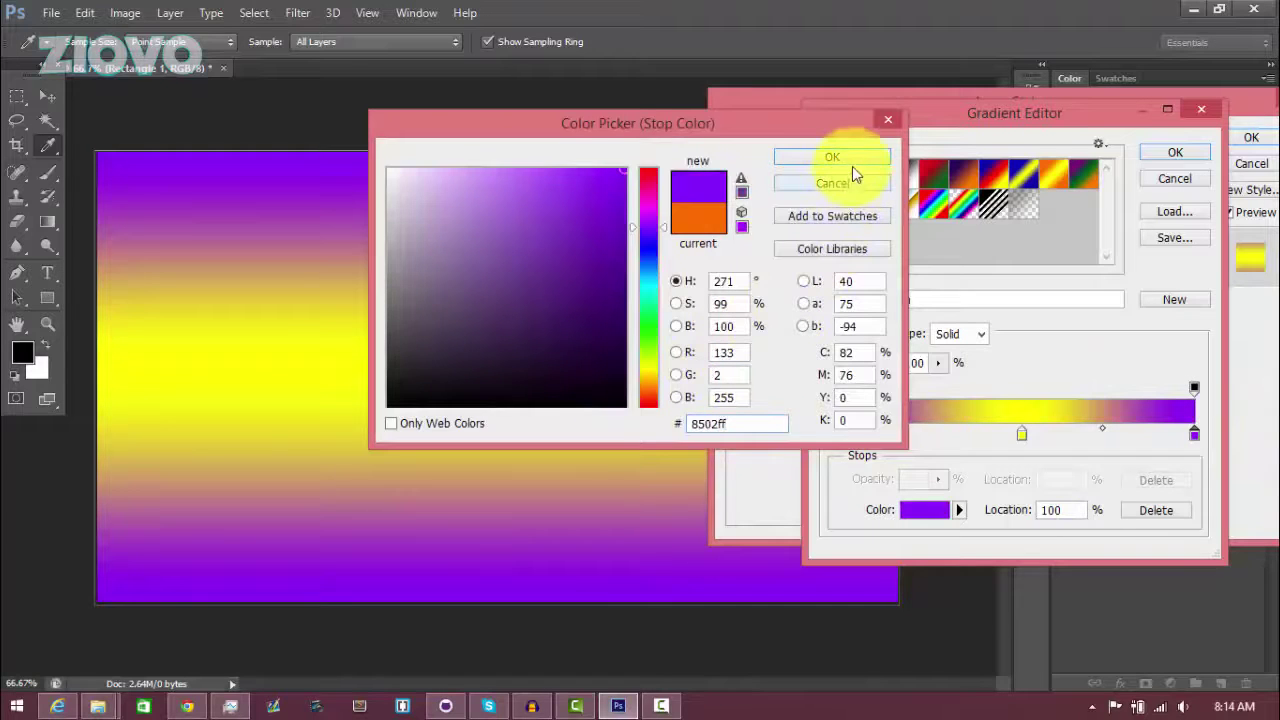
pyautogui.click(852, 162)
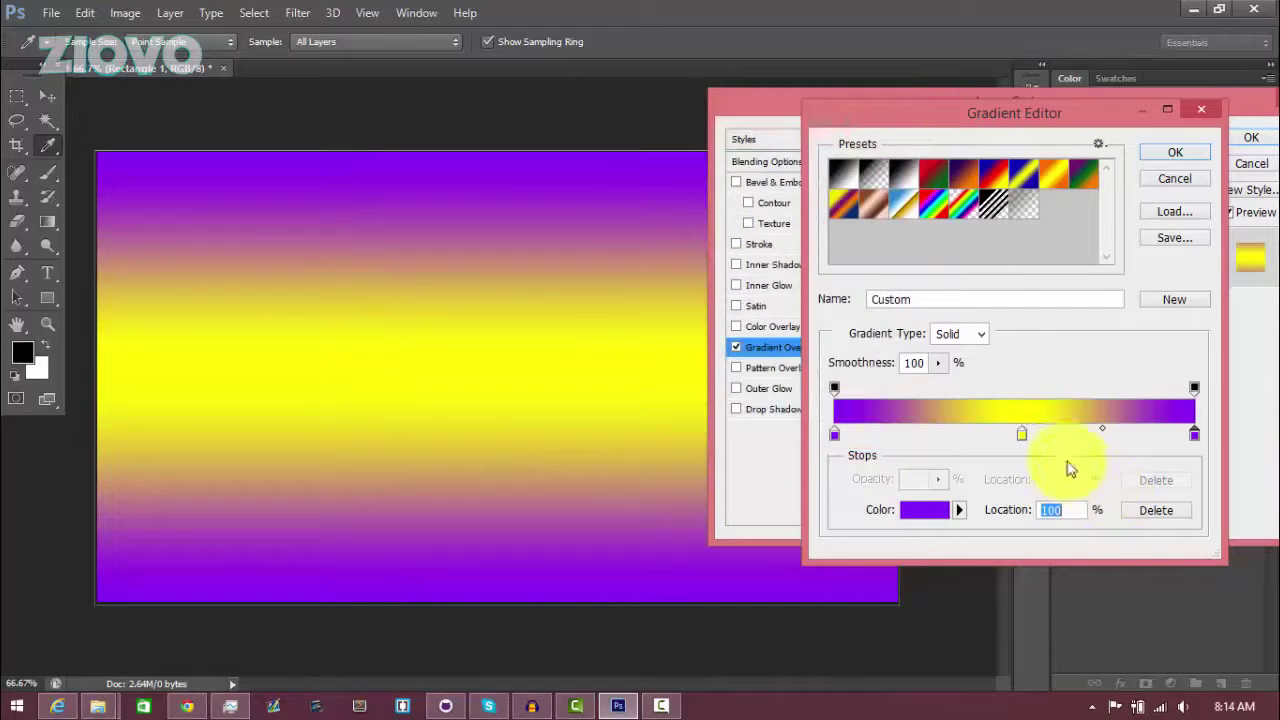
# Make the middle stop a lighter magenta #d335ea and accept the gradient
pyautogui.doubleClick(1021, 434)
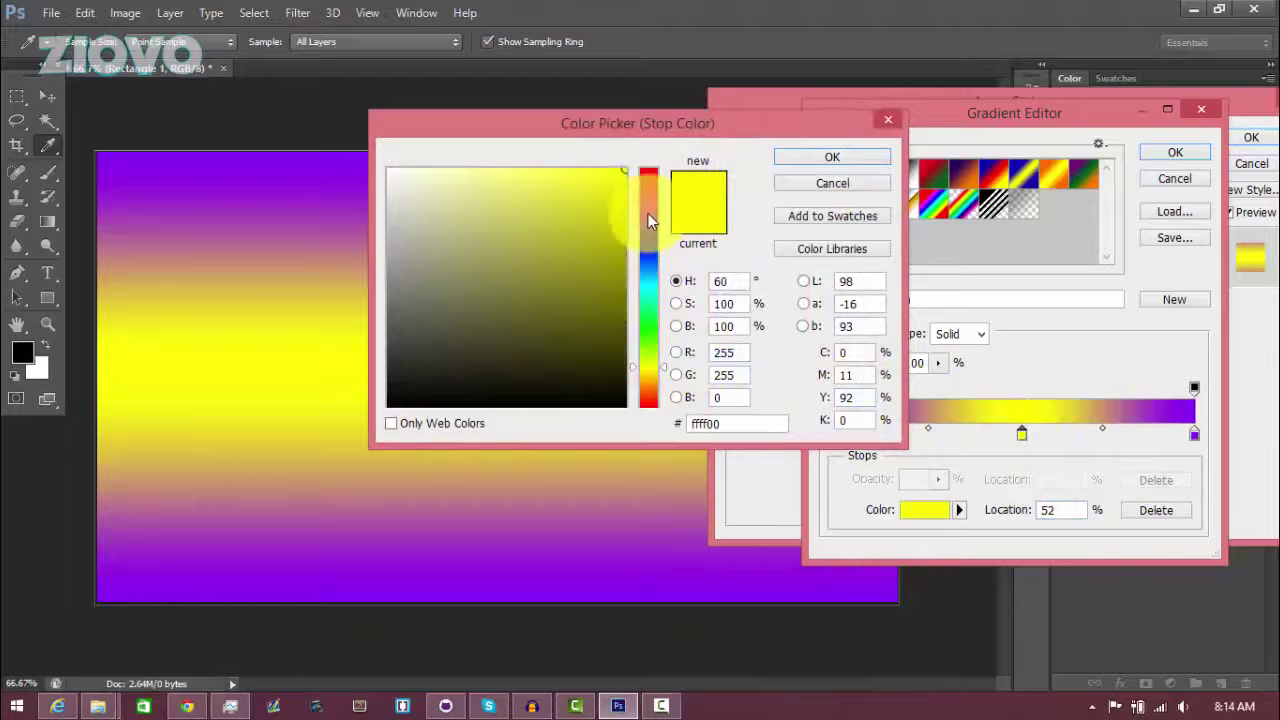
pyautogui.click(648, 213)
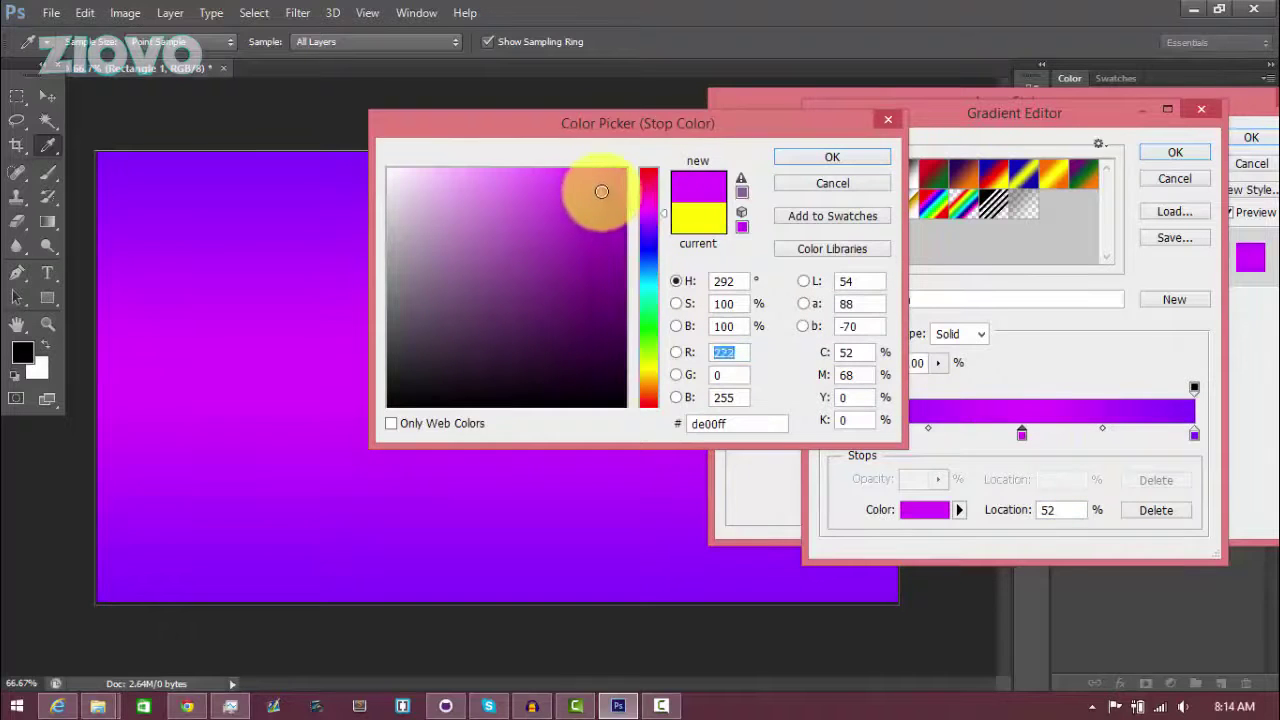
pyautogui.moveTo(601, 191); pyautogui.dragTo(571, 187)
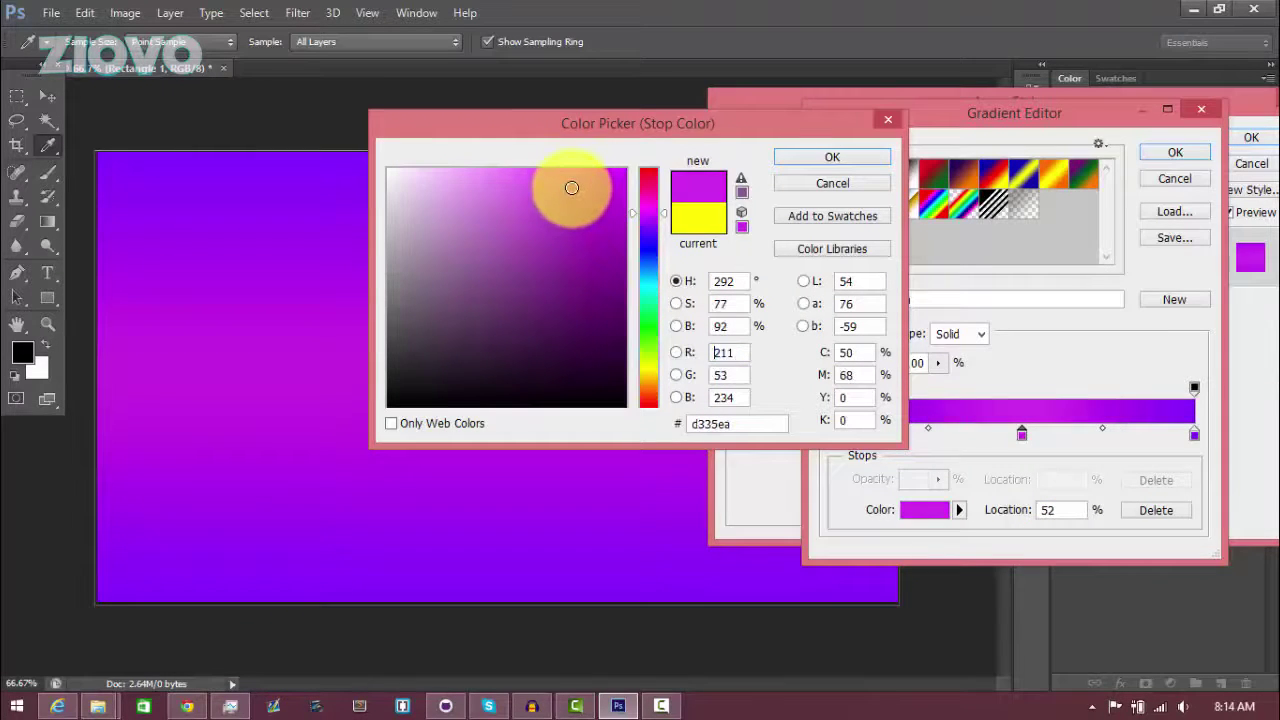
pyautogui.click(832, 160)
pyautogui.click(1170, 156)
# Apply the gradient style, then set shape fill to grey with a light 5 pt stroke
pyautogui.click(1237, 142)
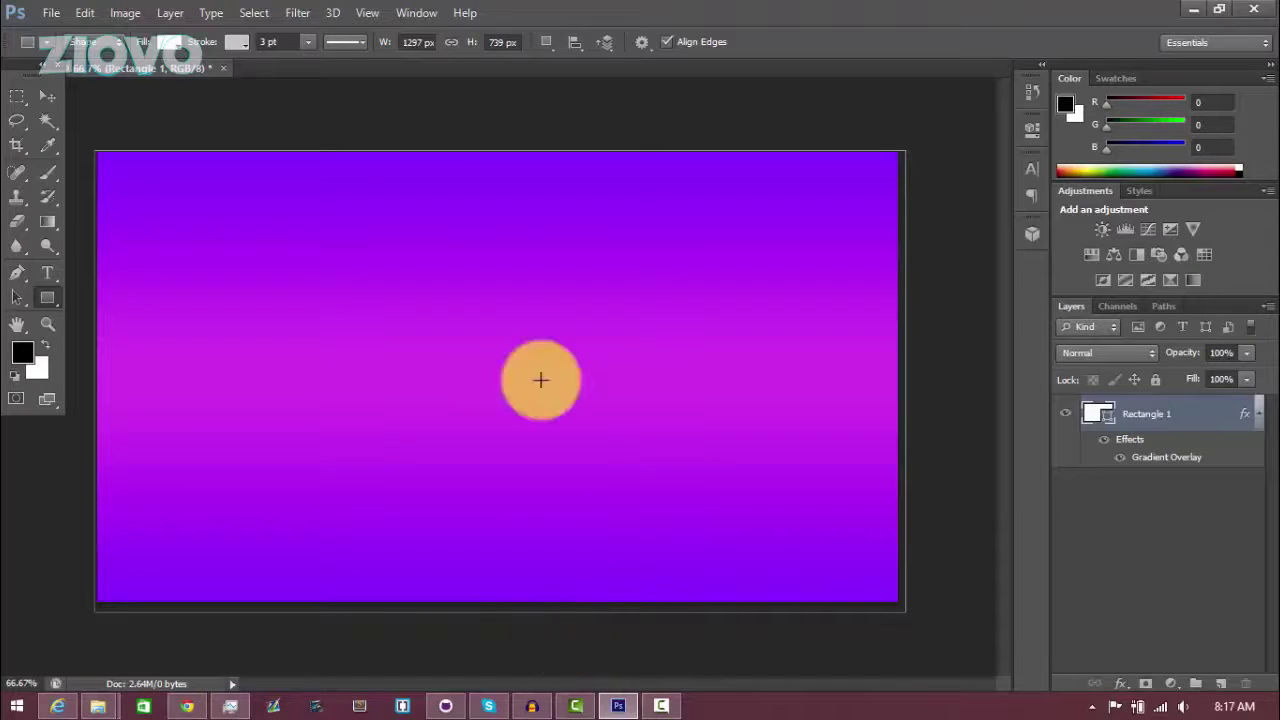
pyautogui.click(168, 42)
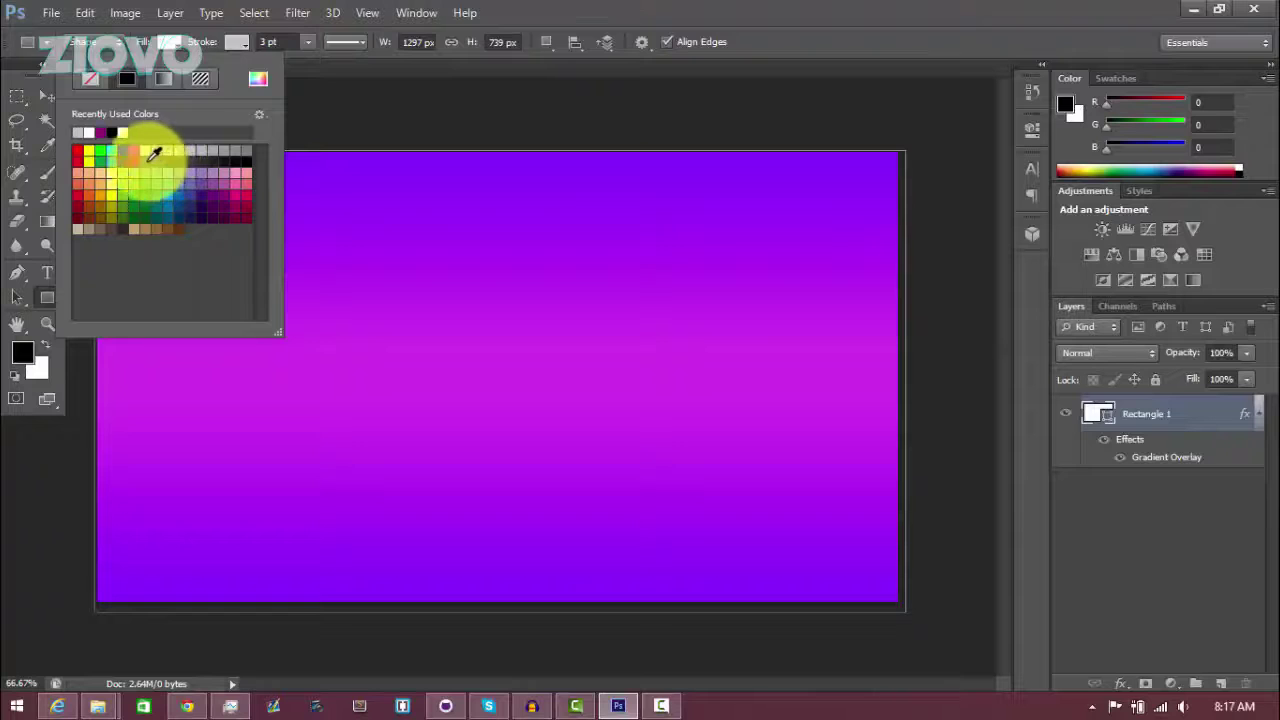
pyautogui.click(160, 151)
pyautogui.click(241, 41)
pyautogui.click(242, 42)
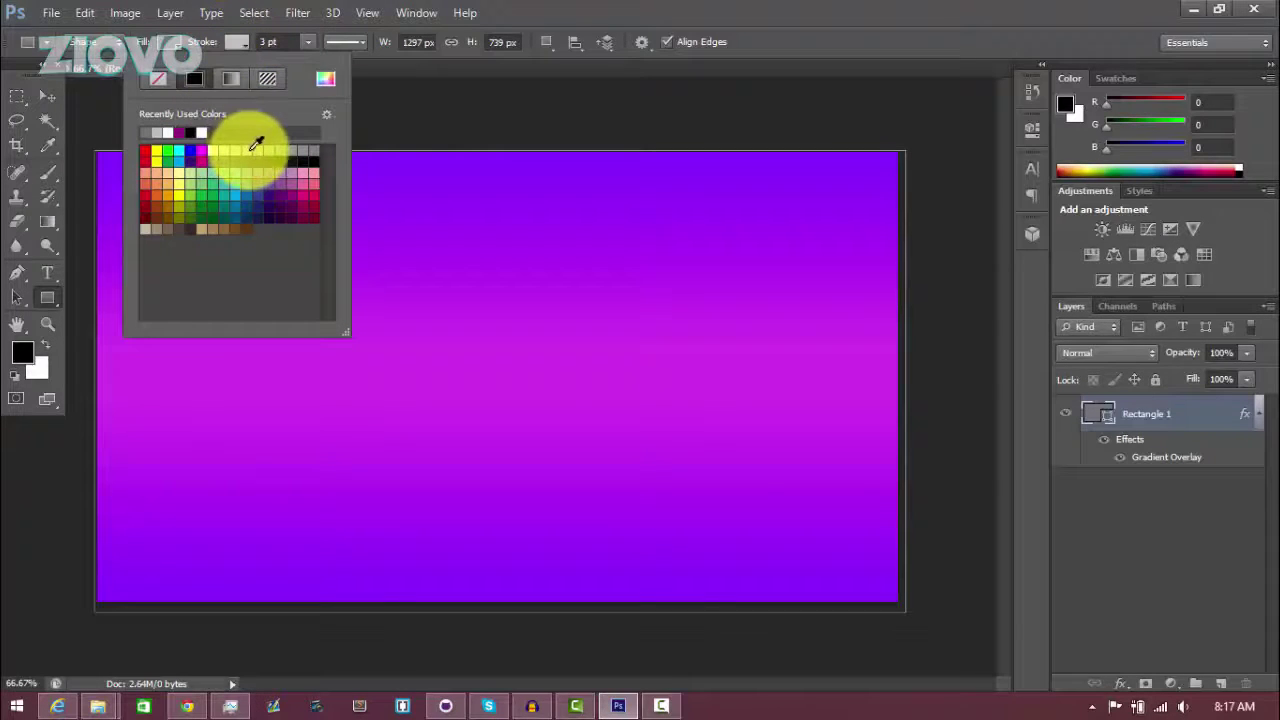
pyautogui.click(250, 151)
pyautogui.click(269, 44)
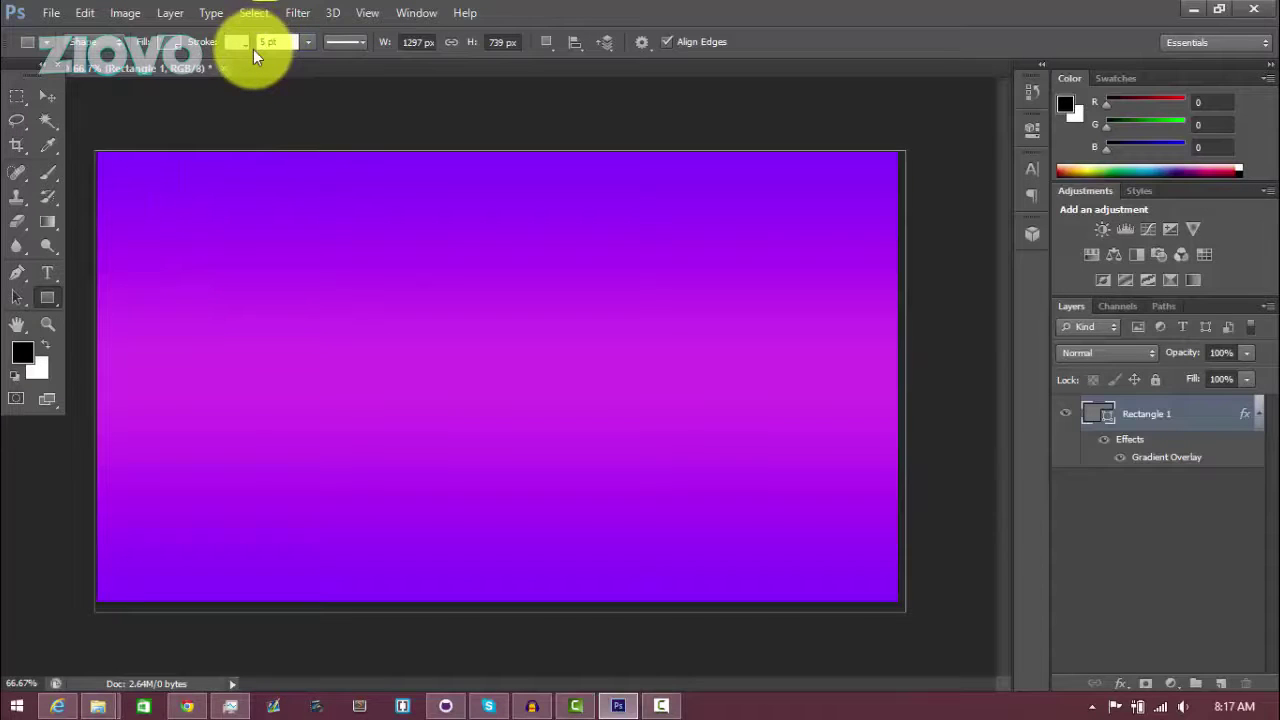
pyautogui.press('Return')
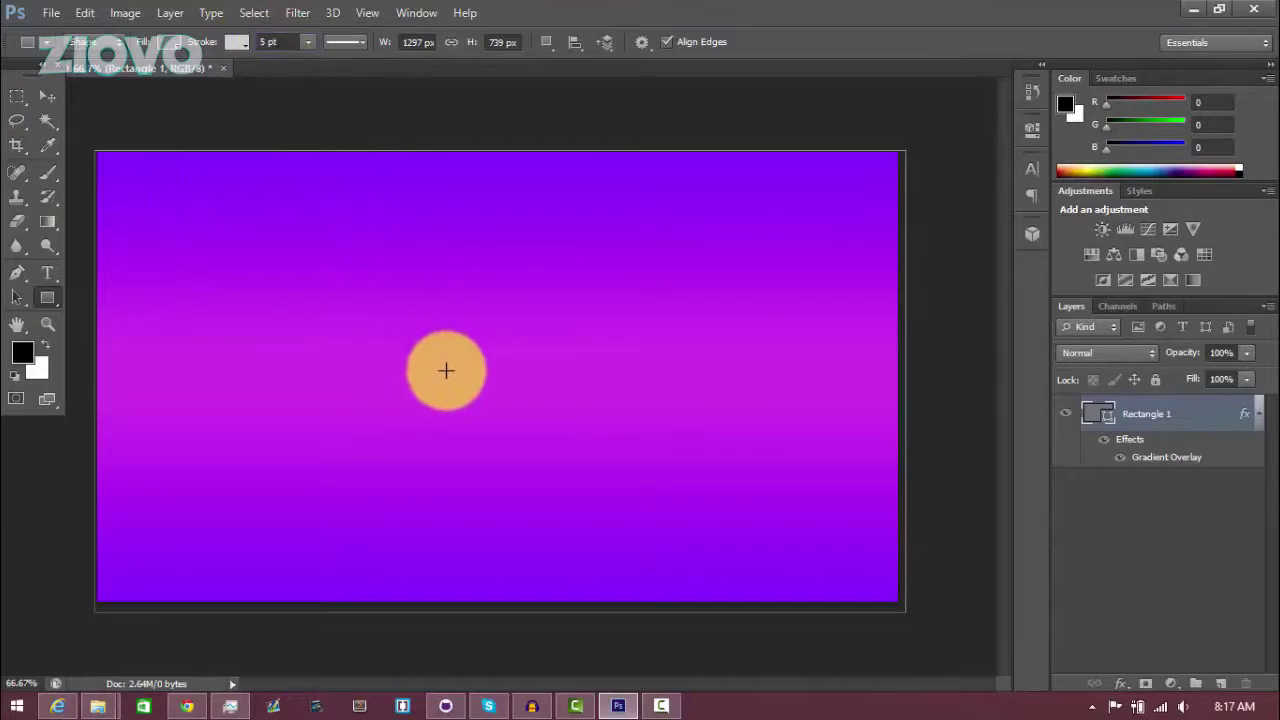
# Create a rectangle measuring exactly 426 × 240 px
pyautogui.click(446, 371)
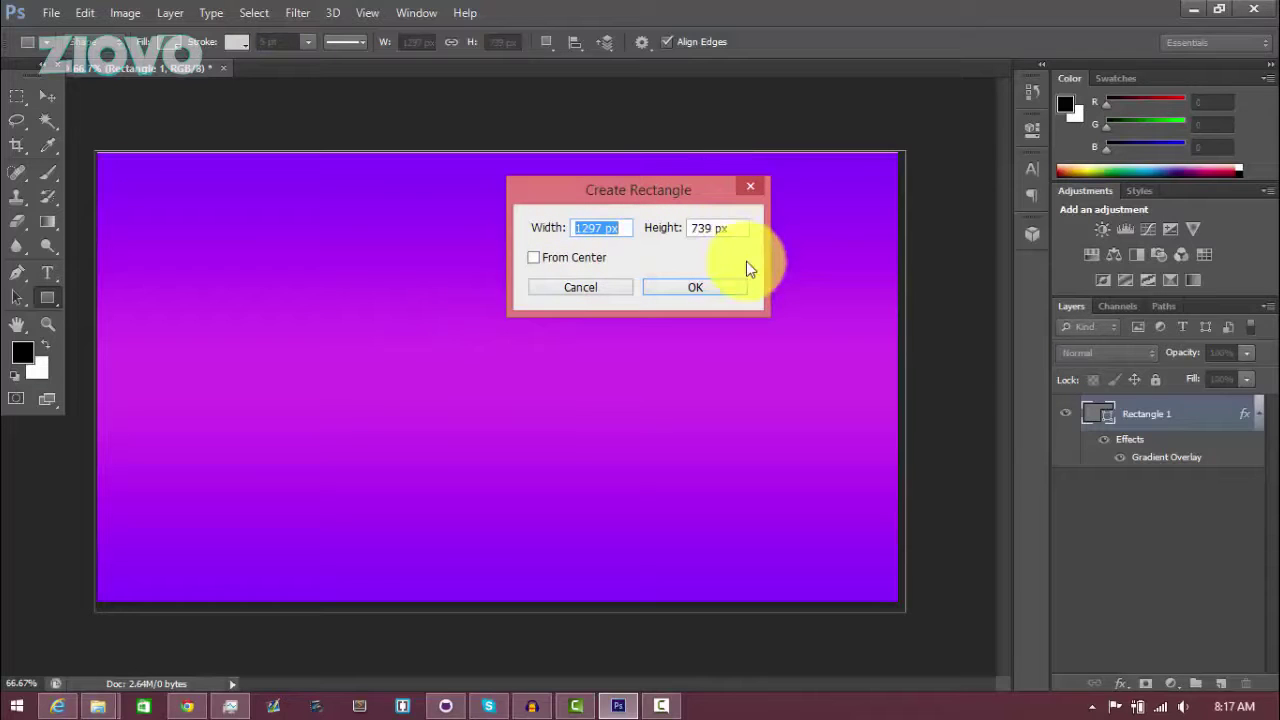
pyautogui.write('426')
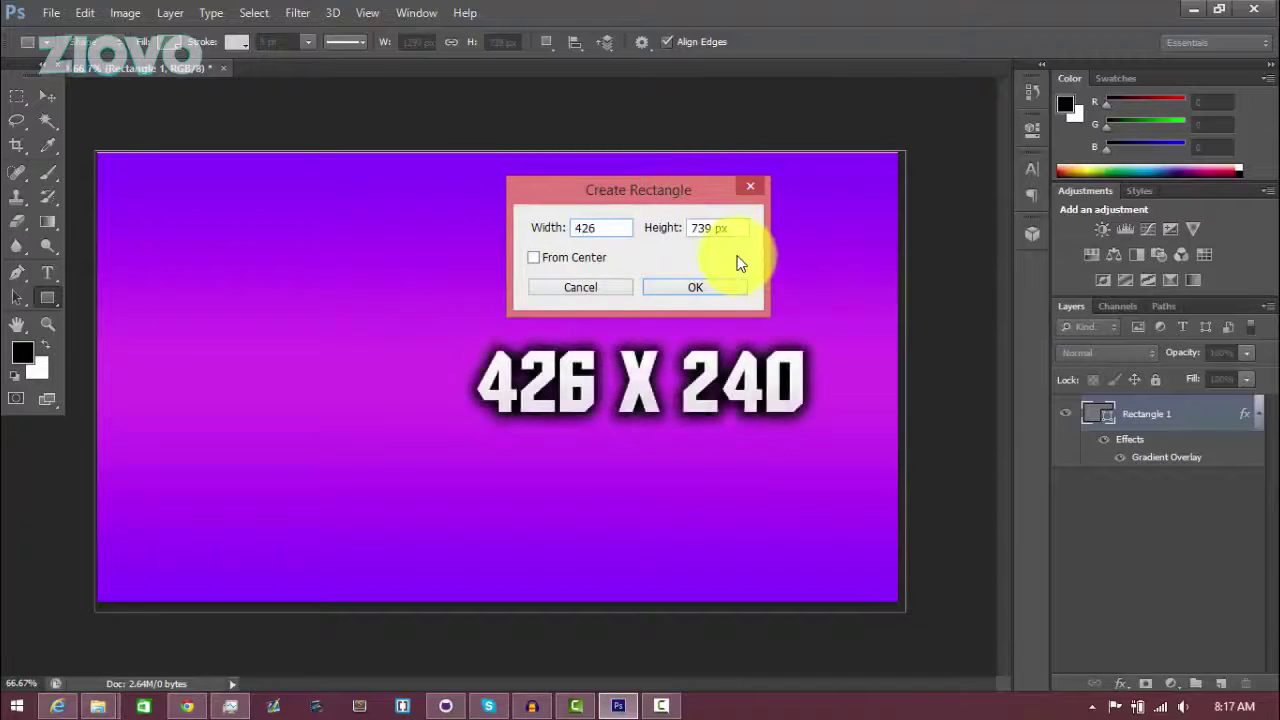
pyautogui.write('240')
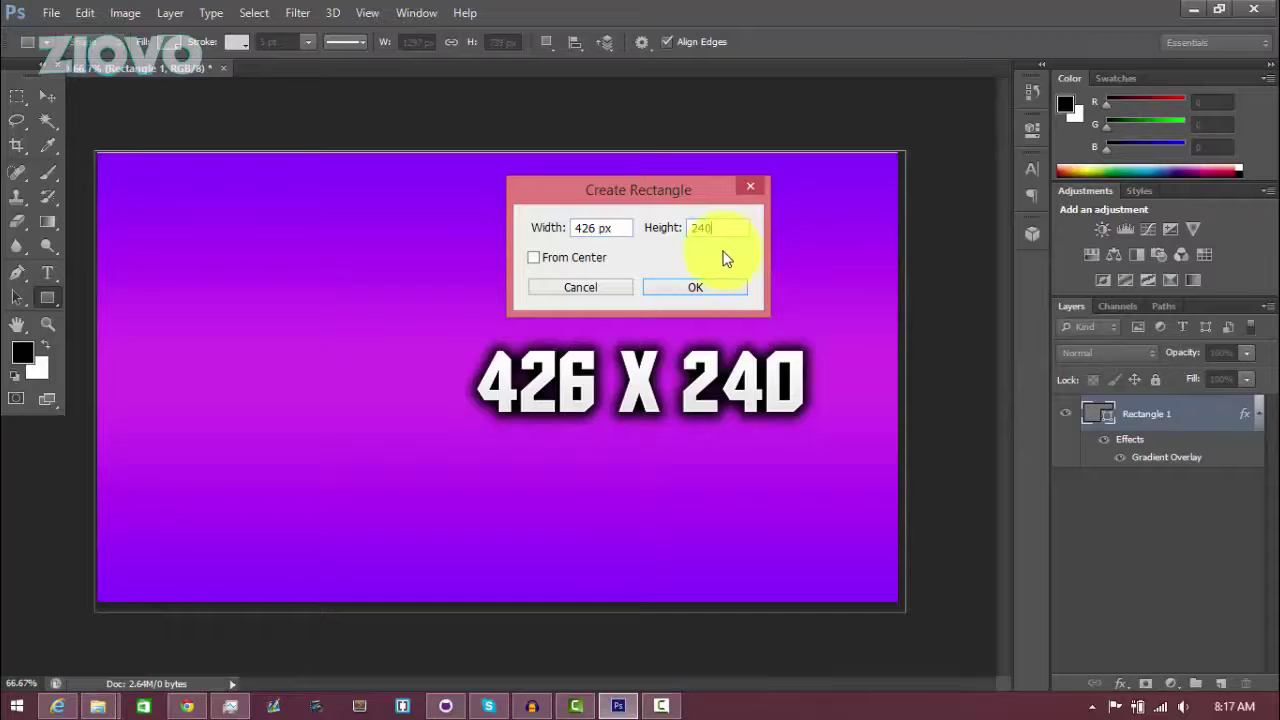
pyautogui.click(700, 287)
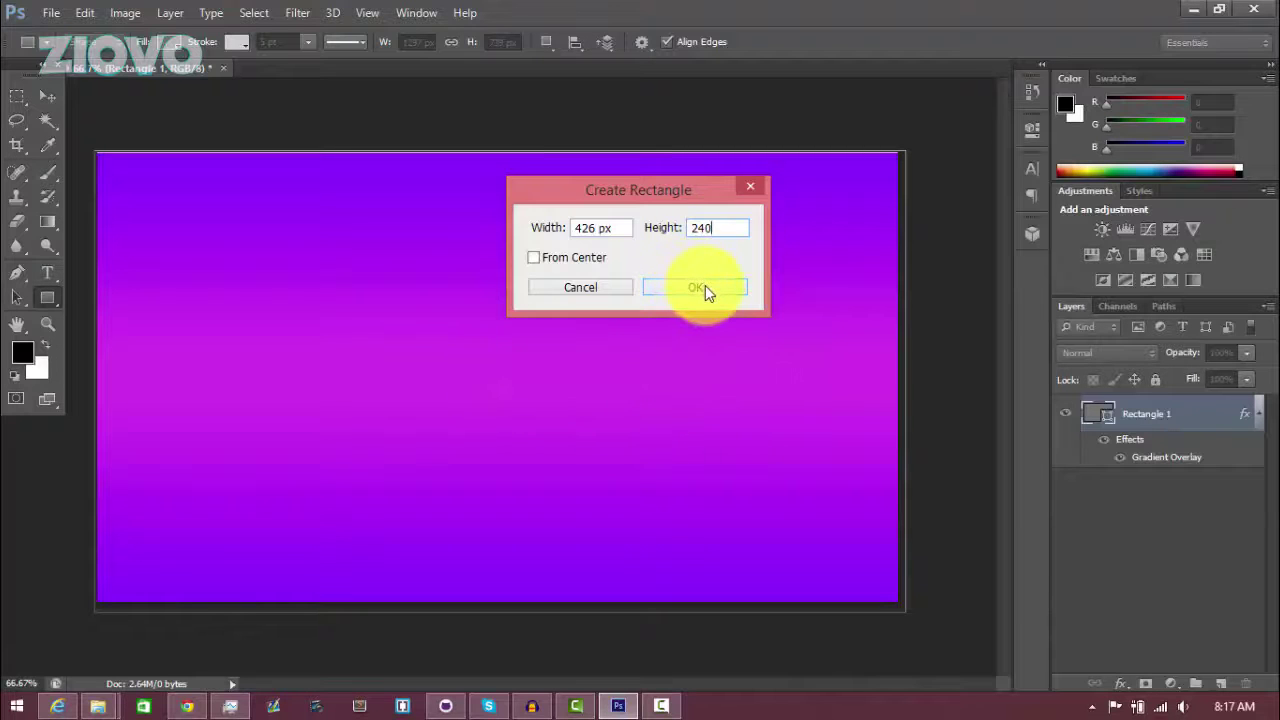
# Drag Rectangle 2 to the upper-left of the purple canvas
pyautogui.click(47, 96)
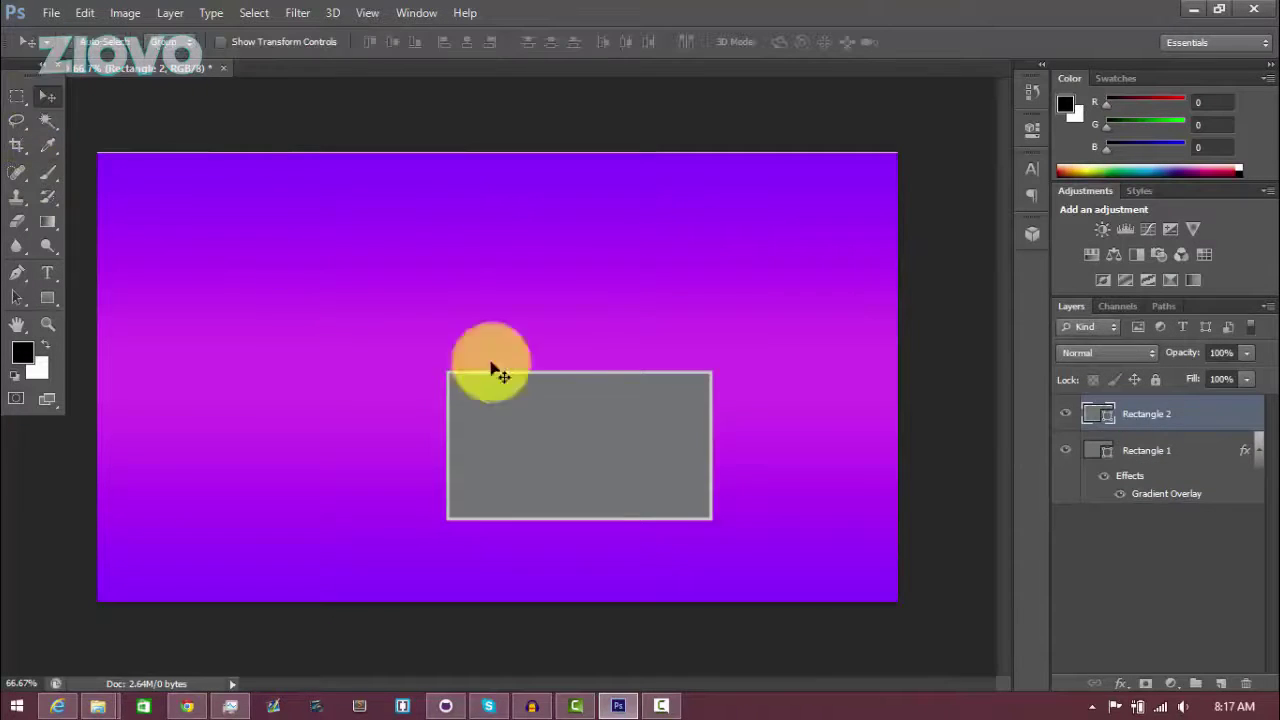
pyautogui.moveTo(621, 456); pyautogui.dragTo(333, 310)
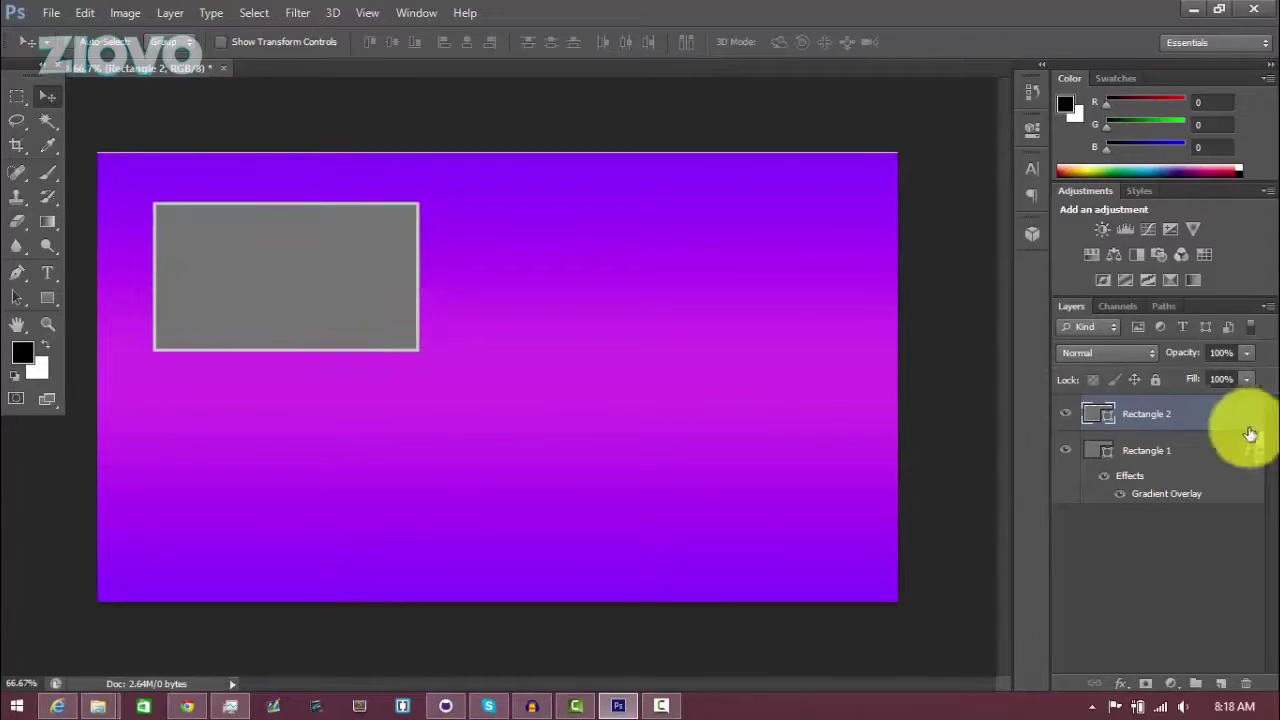
pyautogui.click(55, 293)
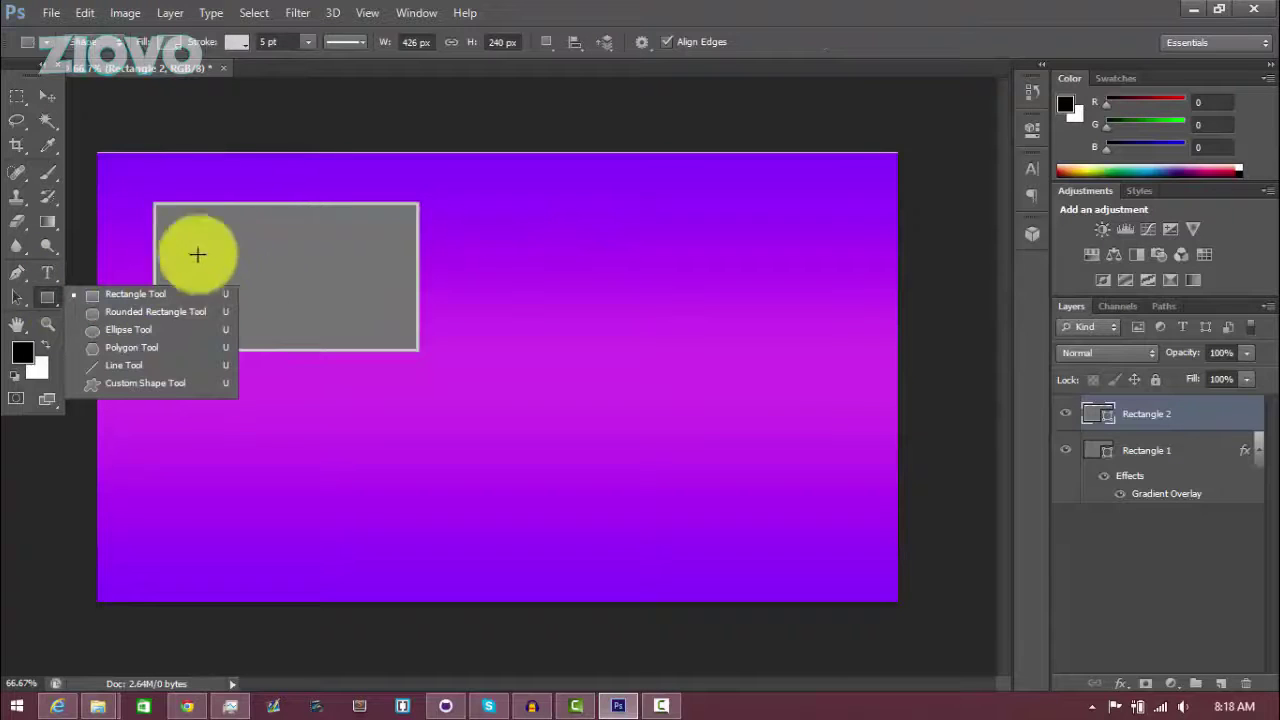
# Set Rectangle 2's fill to No Color and thicken its outline to 8 pt
pyautogui.click(163, 41)
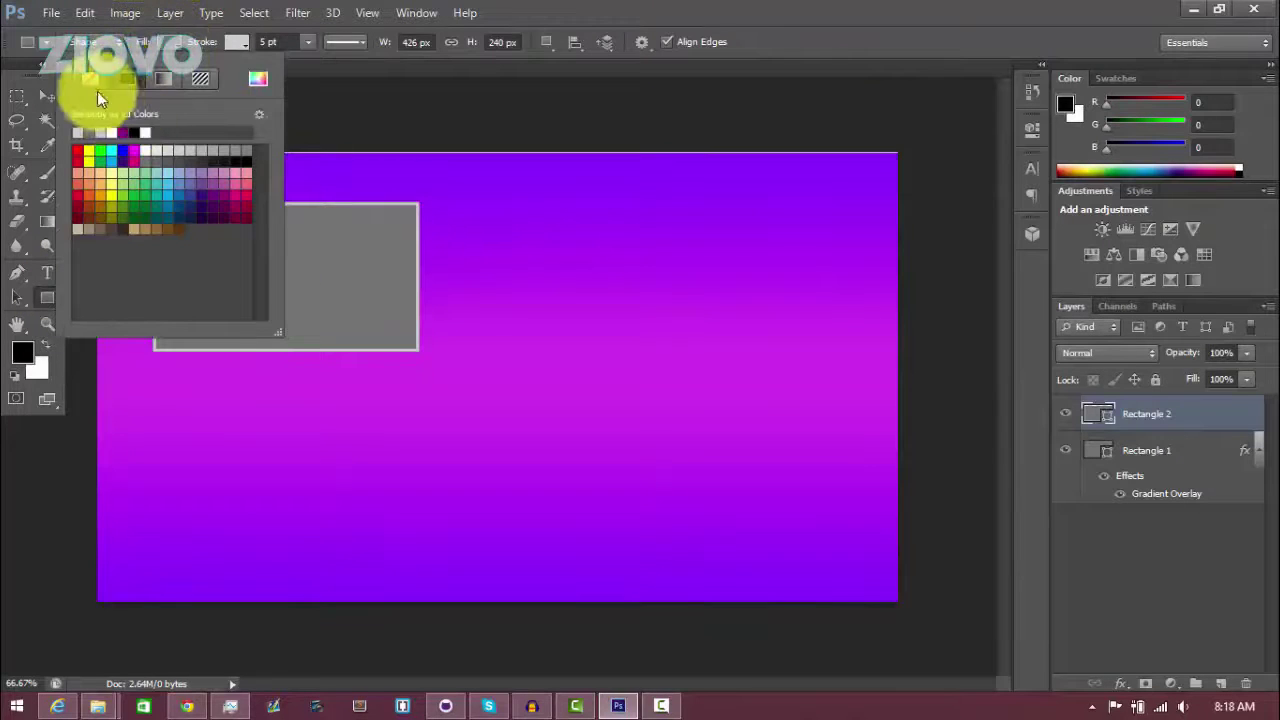
pyautogui.click(87, 80)
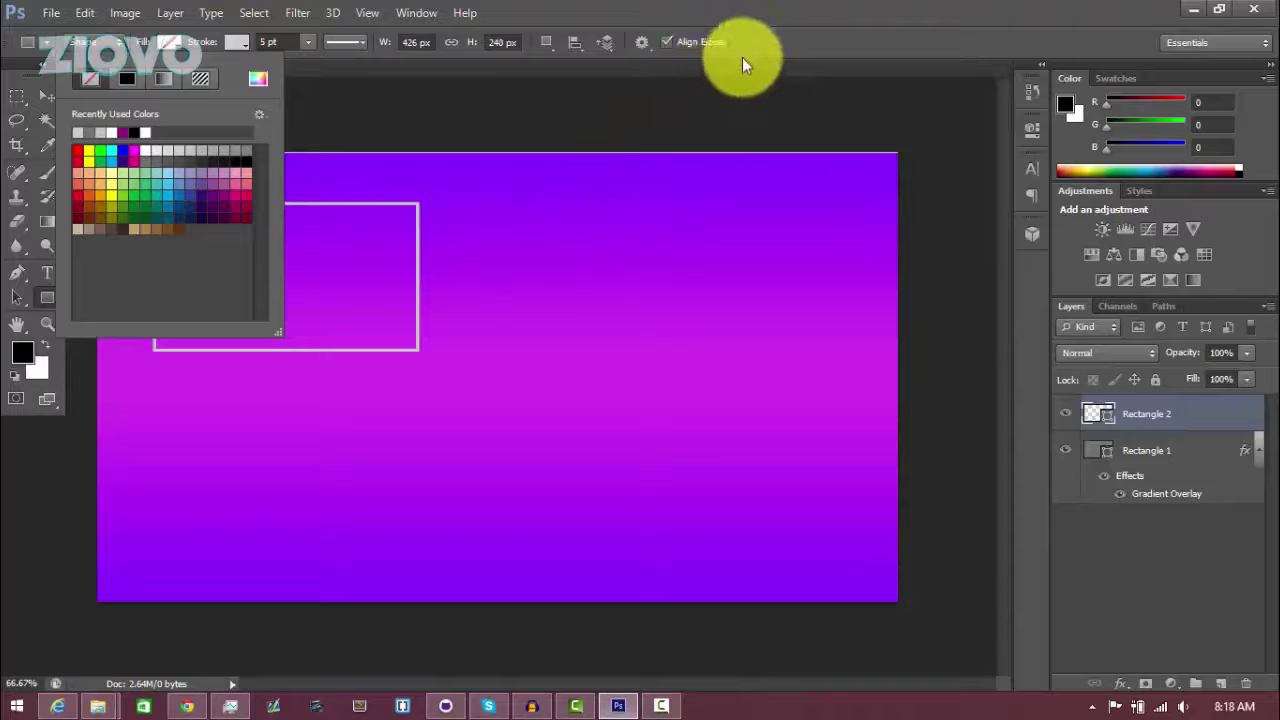
pyautogui.click(310, 43)
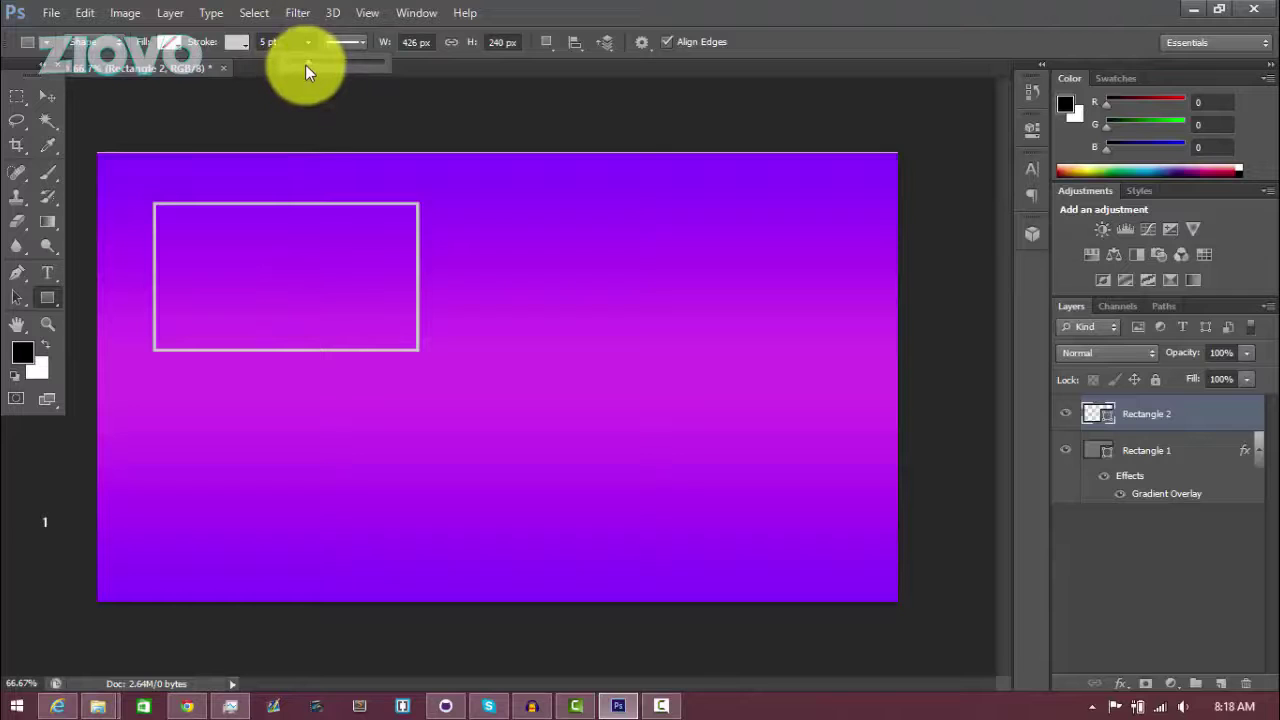
pyautogui.moveTo(305, 64); pyautogui.dragTo(314, 64)
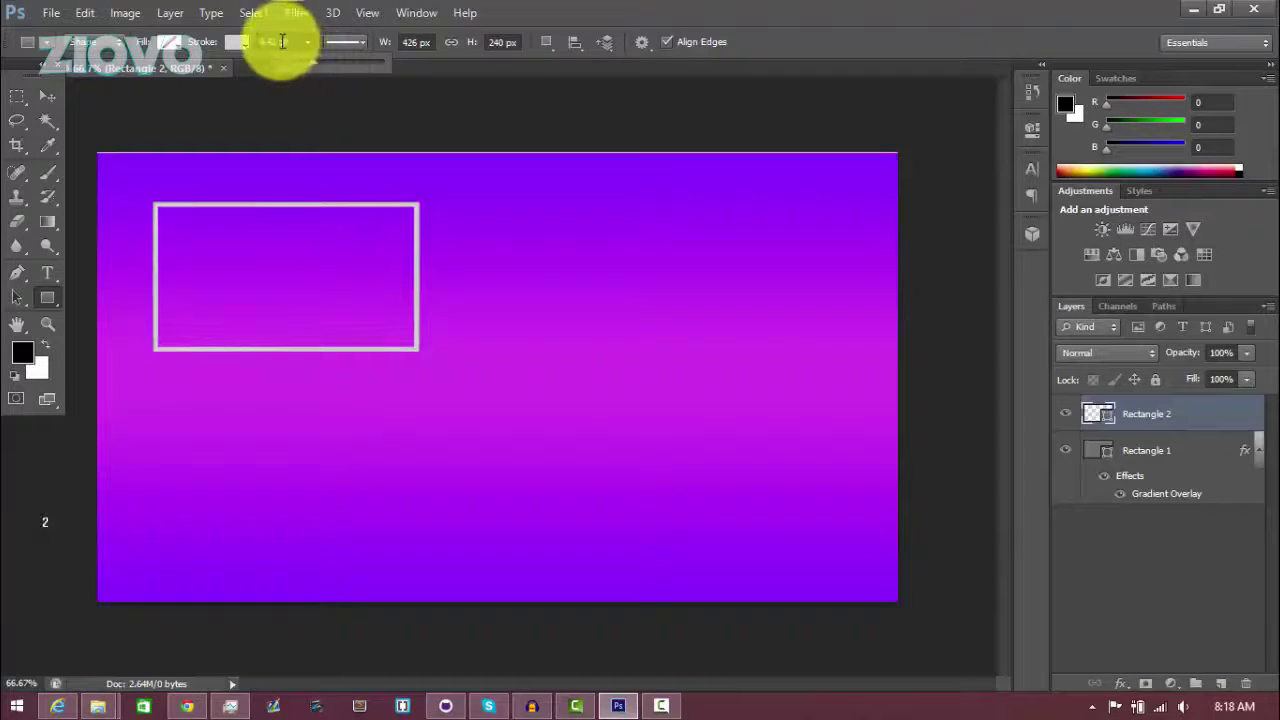
pyautogui.write('8')
pyautogui.press('Return')
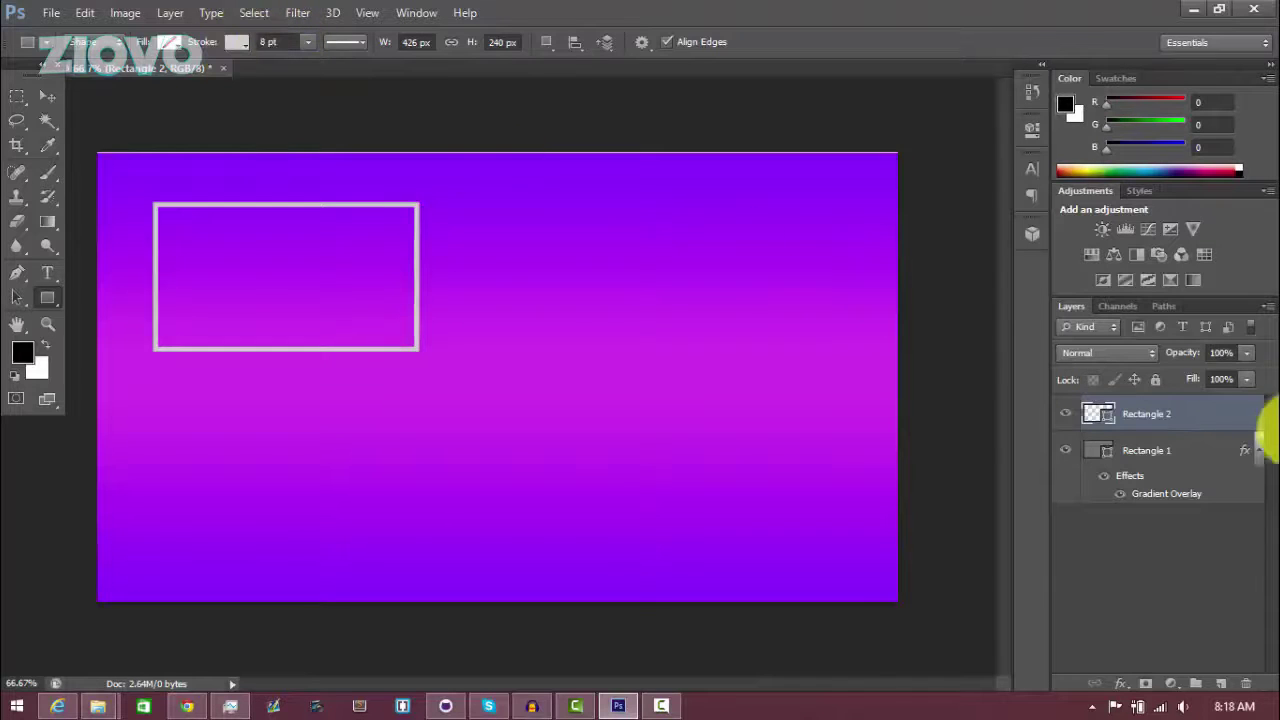
pyautogui.click(1168, 550)
pyautogui.press('v')
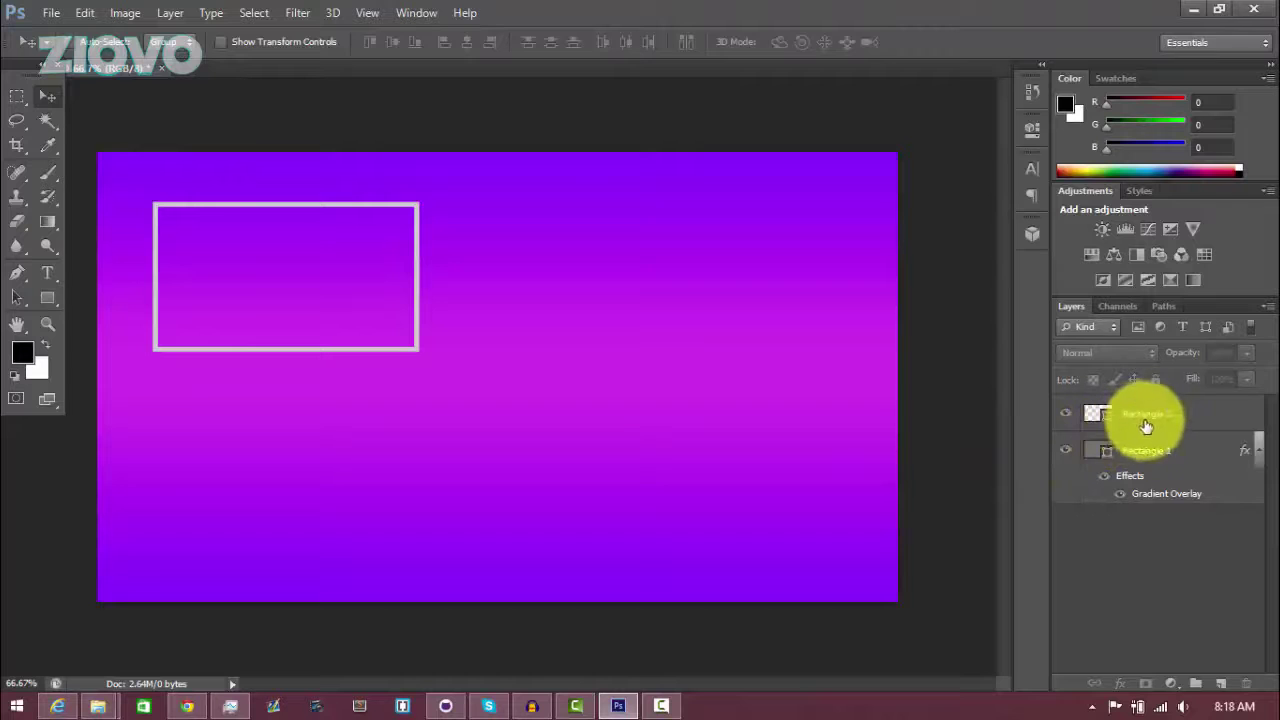
# Add a drop shadow to Rectangle 2: 100% opacity, 0 px distance, 22% spread, 22 px size
pyautogui.rightClick(1210, 422)
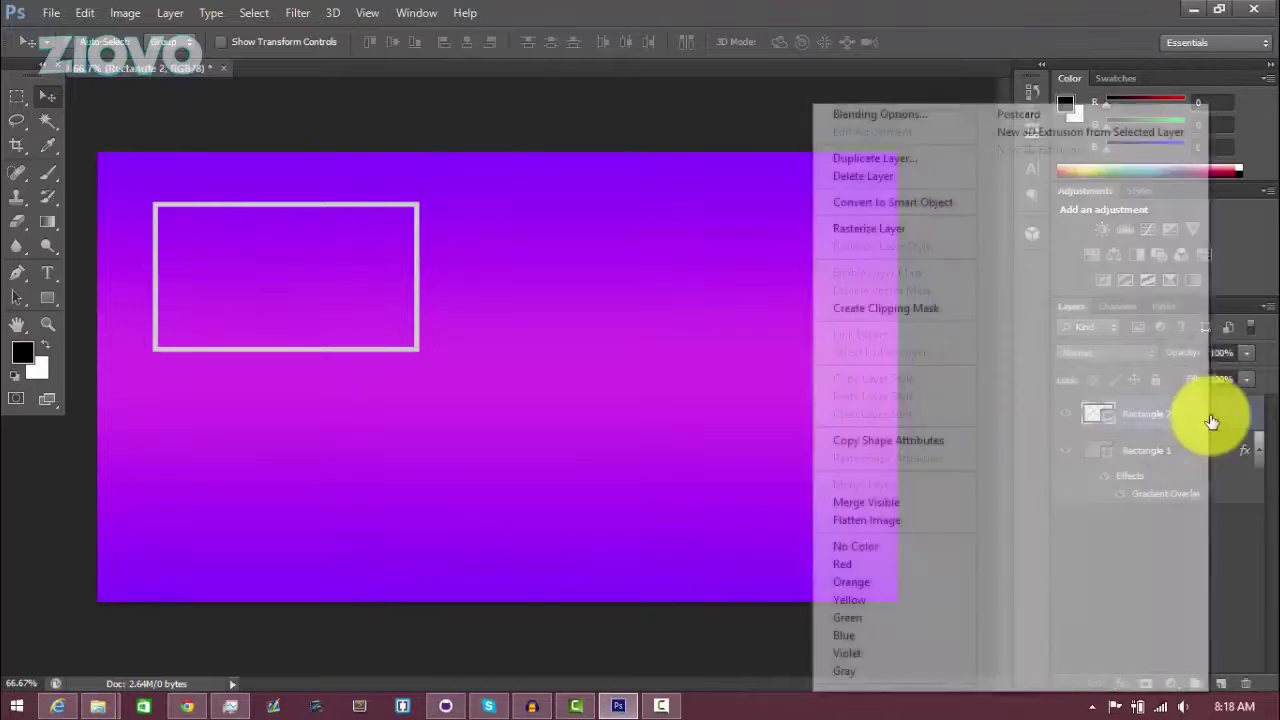
pyautogui.click(870, 115)
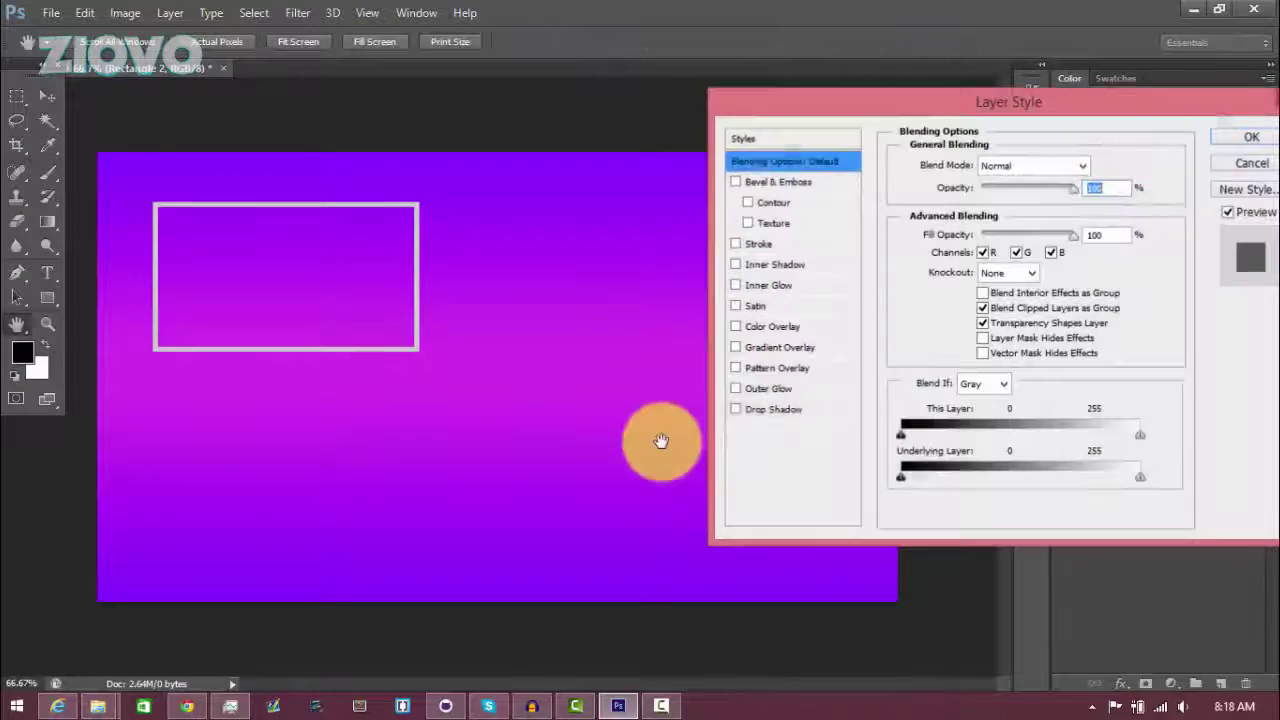
pyautogui.click(740, 408)
pyautogui.click(764, 411)
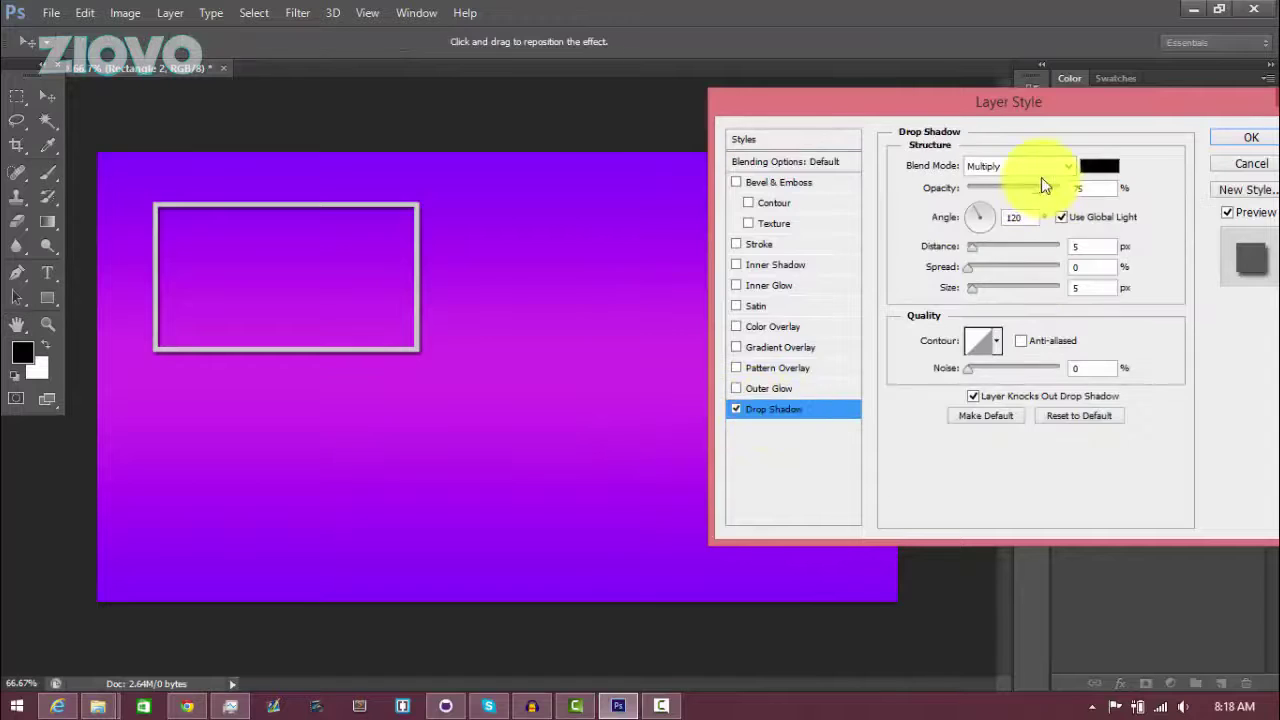
pyautogui.moveTo(1040, 195); pyautogui.dragTo(1100, 180)
pyautogui.doubleClick(1090, 246)
pyautogui.write('0')
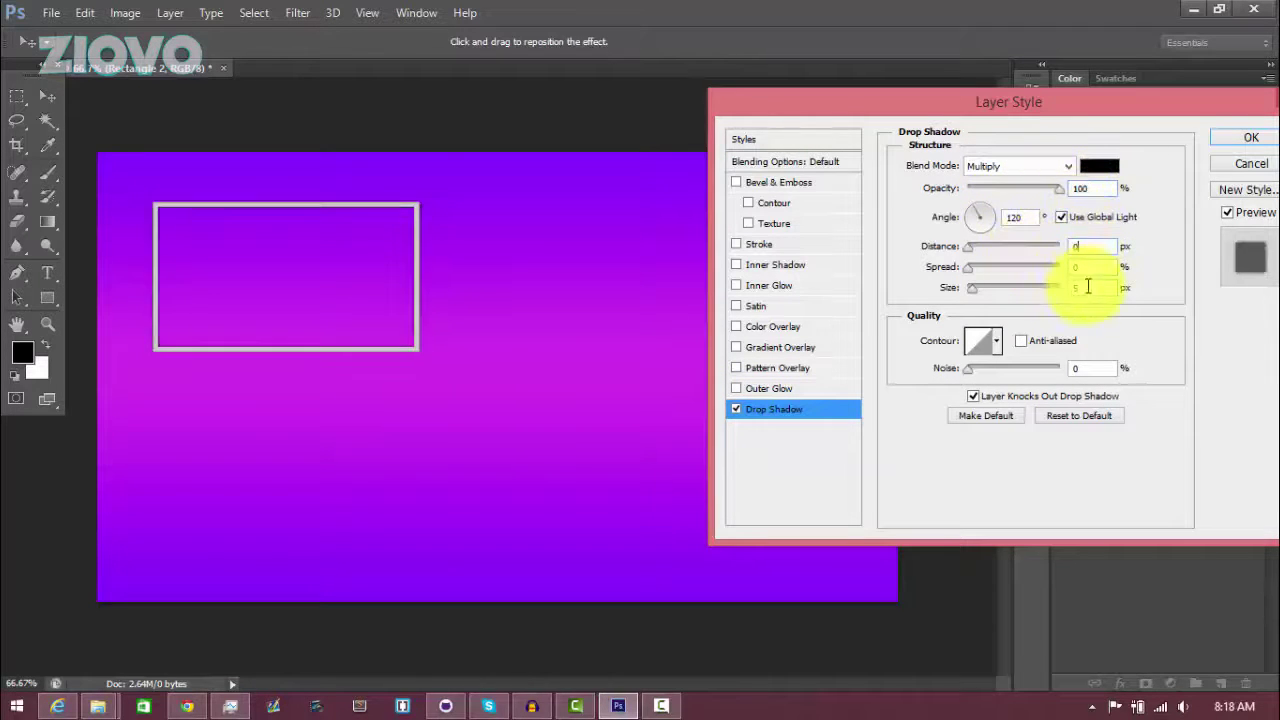
pyautogui.doubleClick(1090, 267)
pyautogui.write('22')
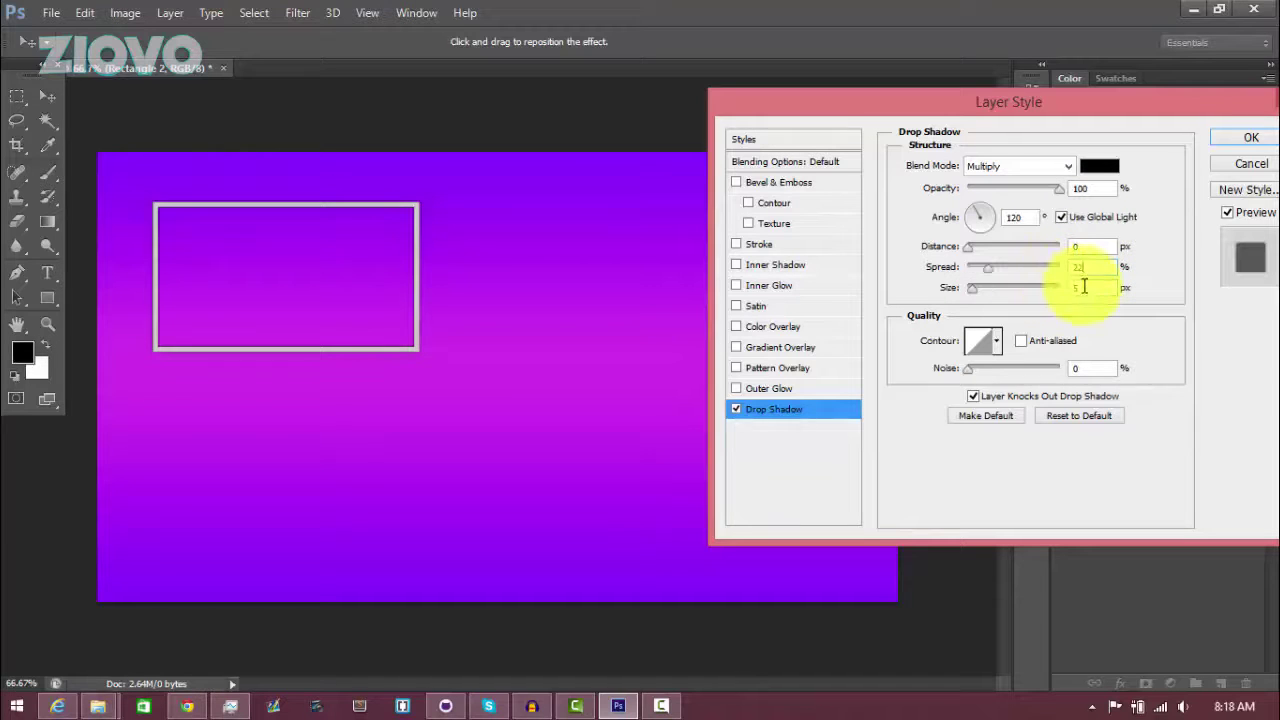
pyautogui.press('Tab')
pyautogui.write('22')
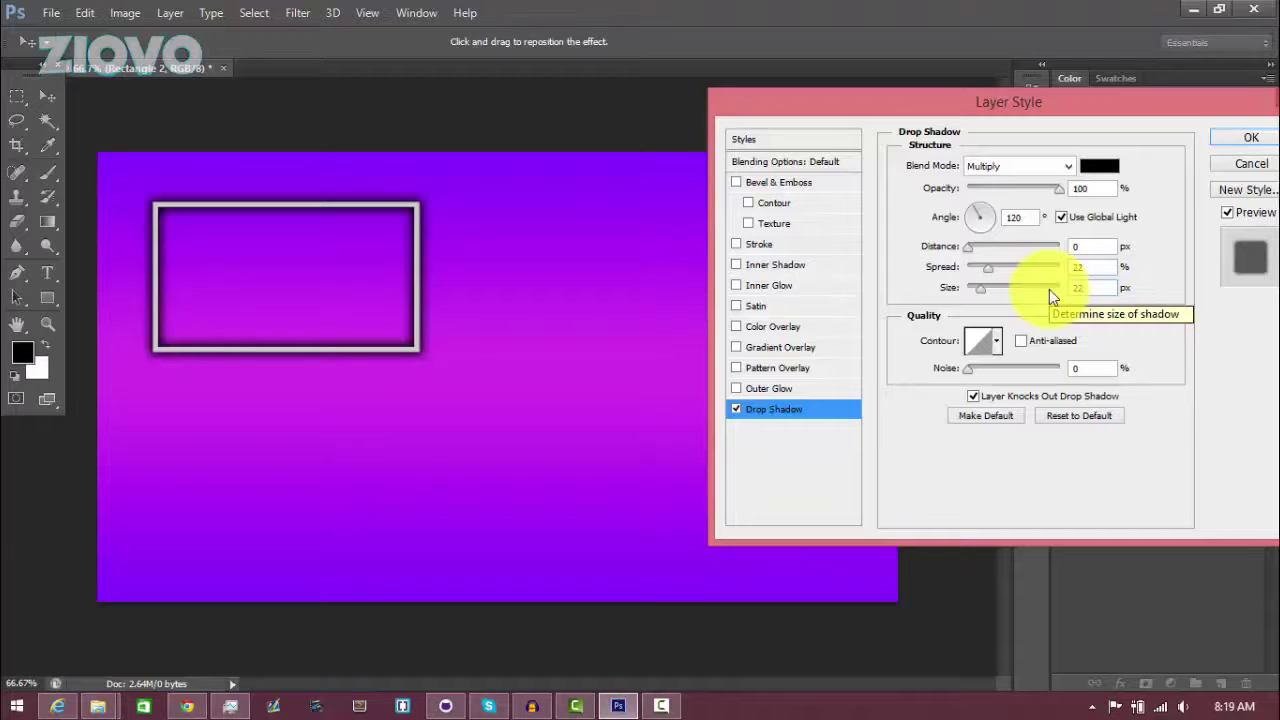
pyautogui.click(1233, 140)
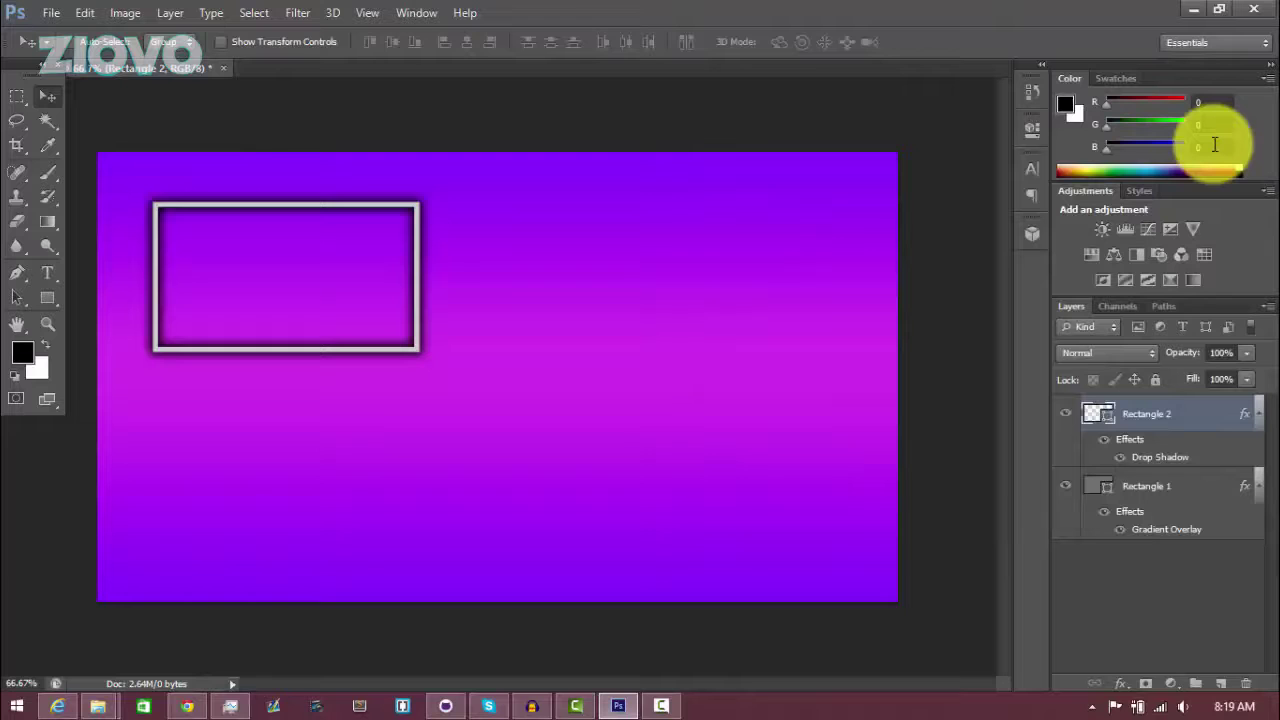
# Type PREVIOUS in white at 80 pt below the frame
pyautogui.click(46, 273)
pyautogui.click(435, 479)
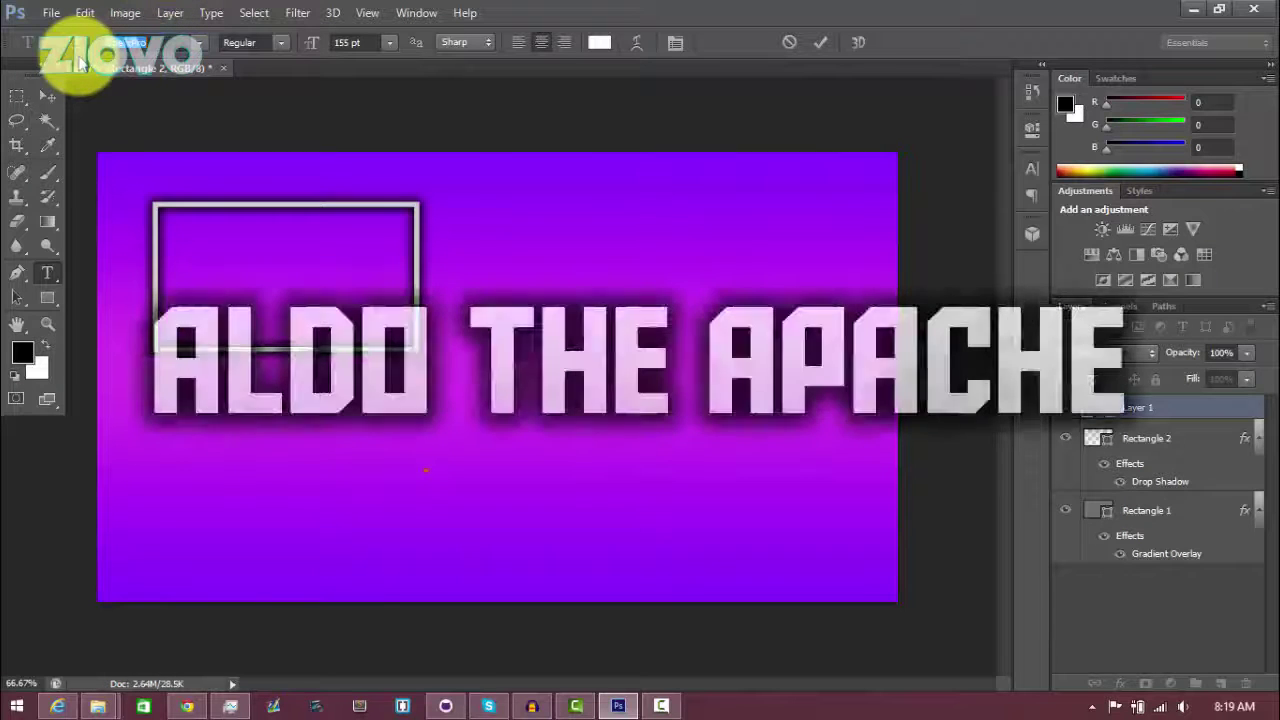
pyautogui.press('Return')
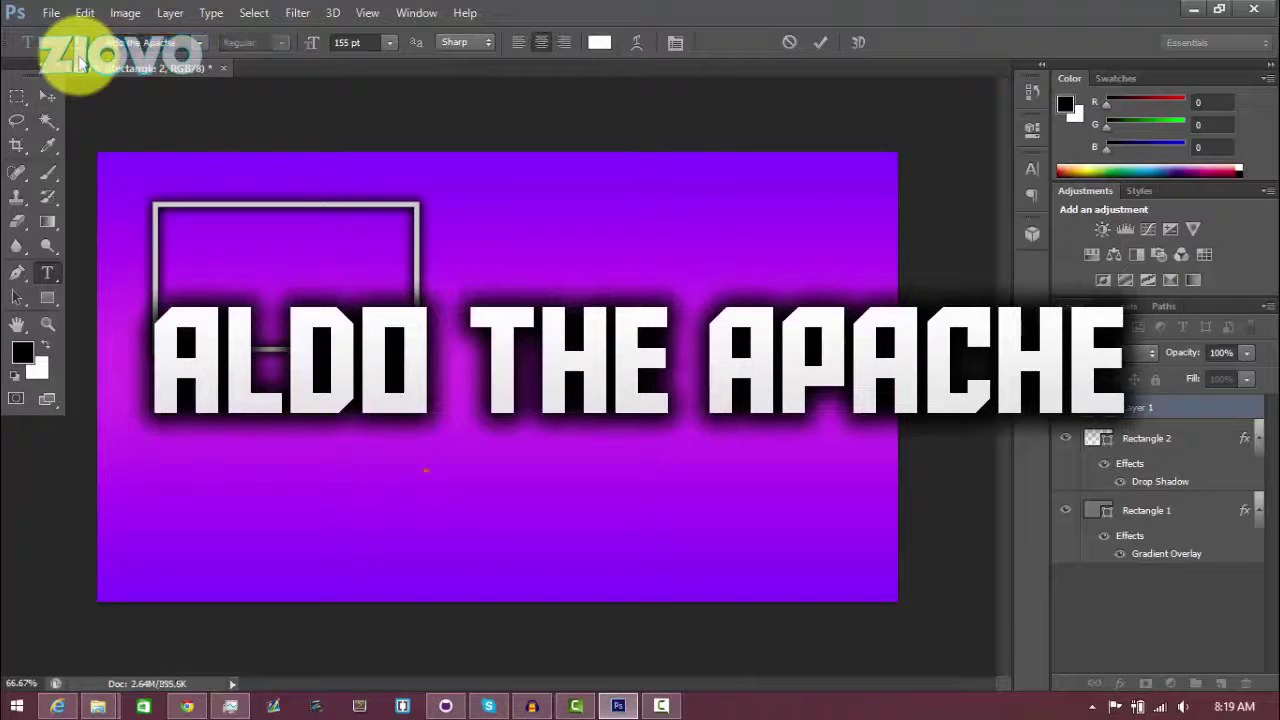
pyautogui.click(347, 42)
pyautogui.write('80')
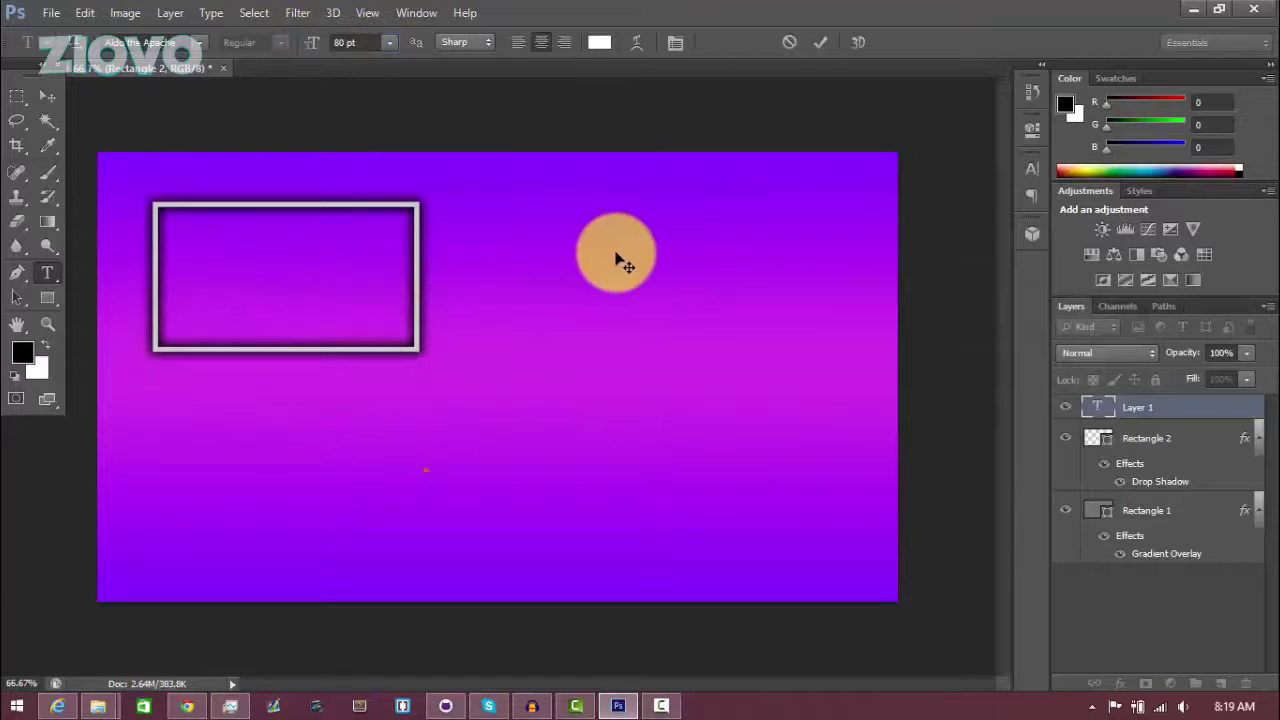
pyautogui.press('Return')
pyautogui.write('PR')
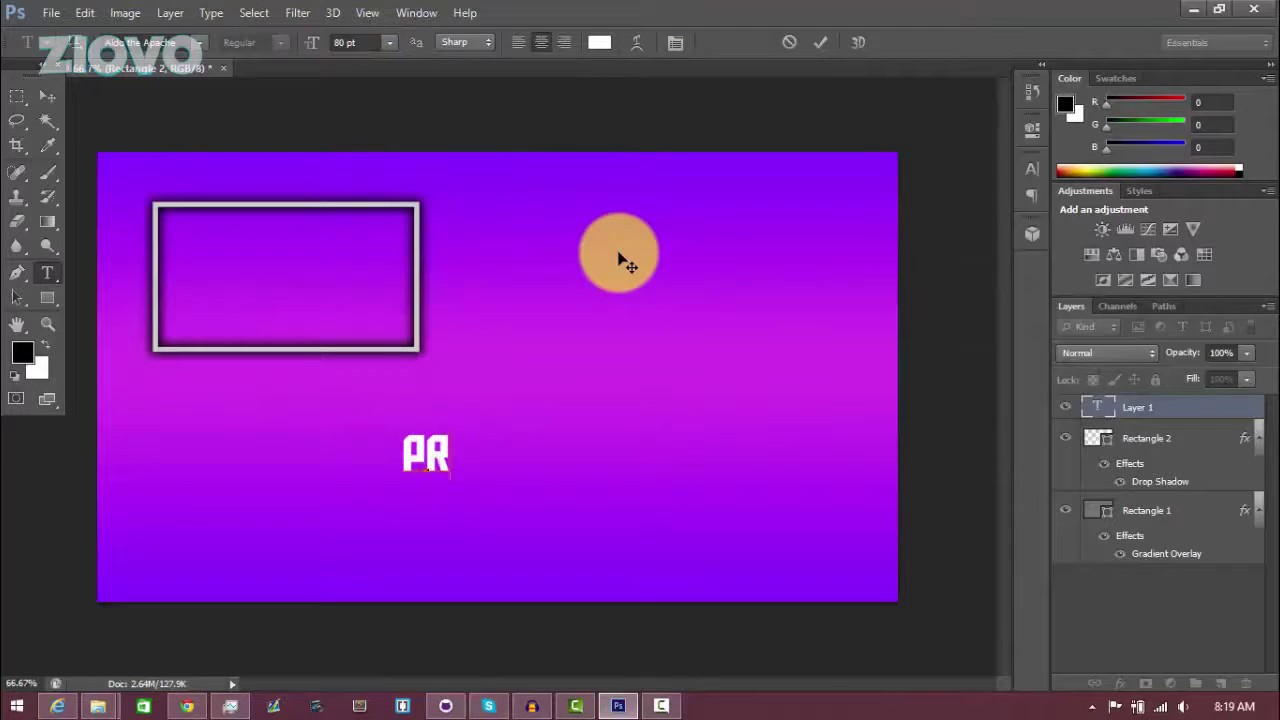
pyautogui.write('EVIOUS')
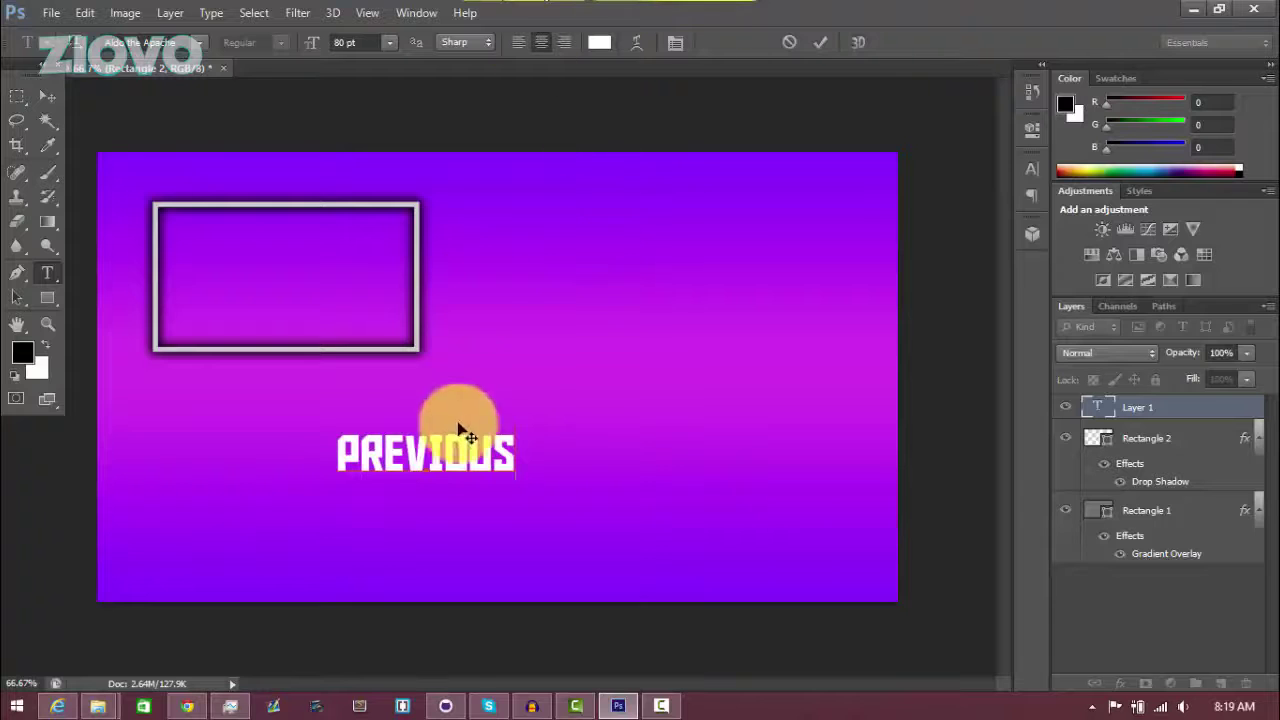
# Enlarge the PREVIOUS text to 90 pt and move it up-left beneath the frame
pyautogui.moveTo(351, 457); pyautogui.dragTo(657, 466)
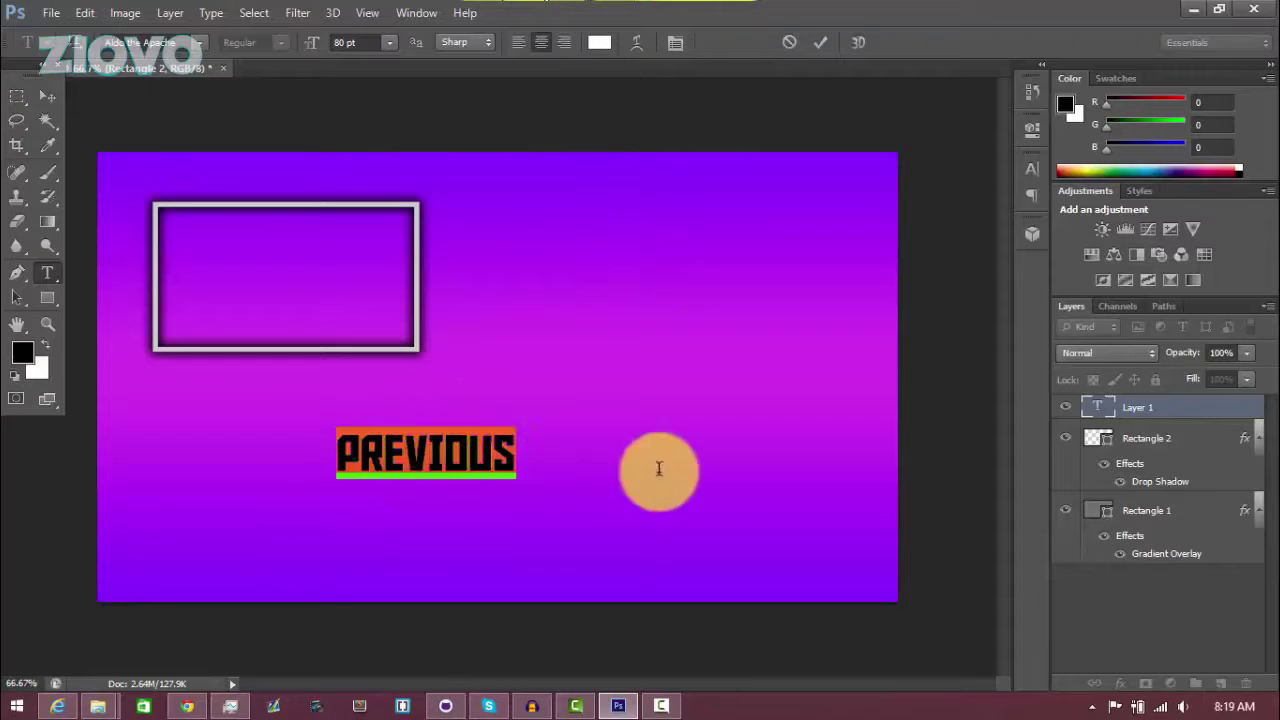
pyautogui.click(340, 42)
pyautogui.write('90')
pyautogui.press('Return')
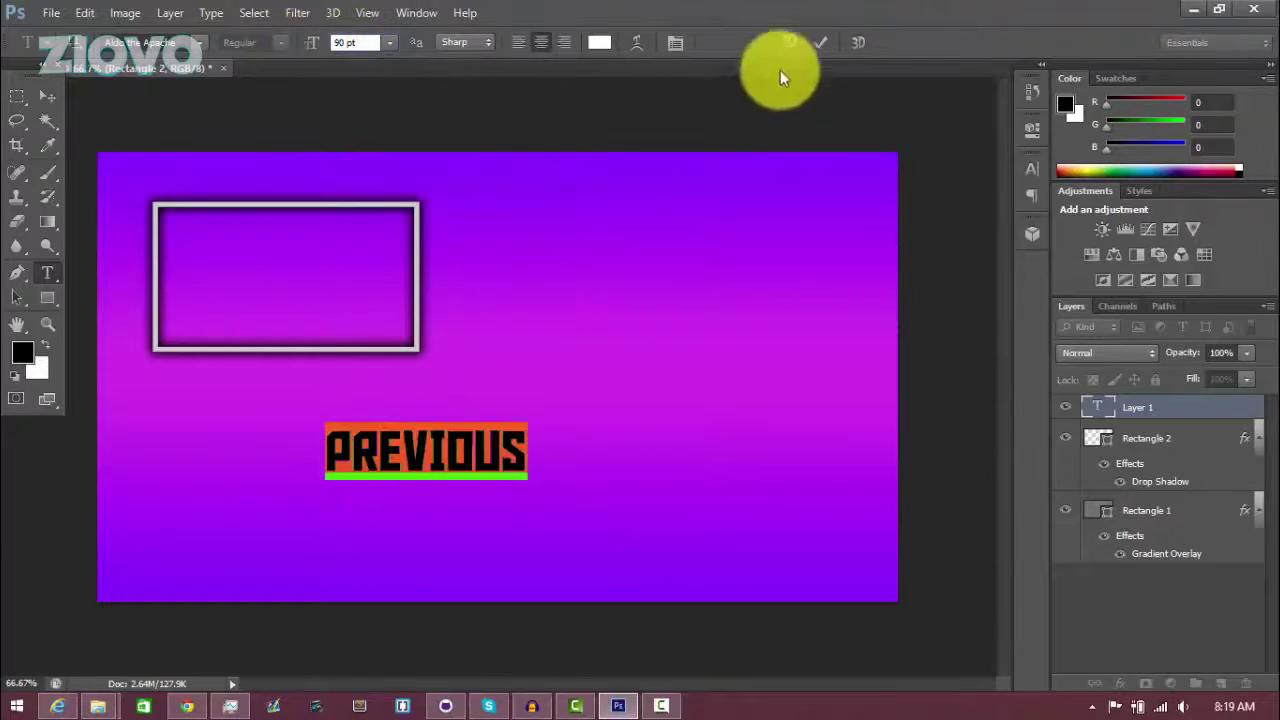
pyautogui.click(818, 42)
pyautogui.click(47, 95)
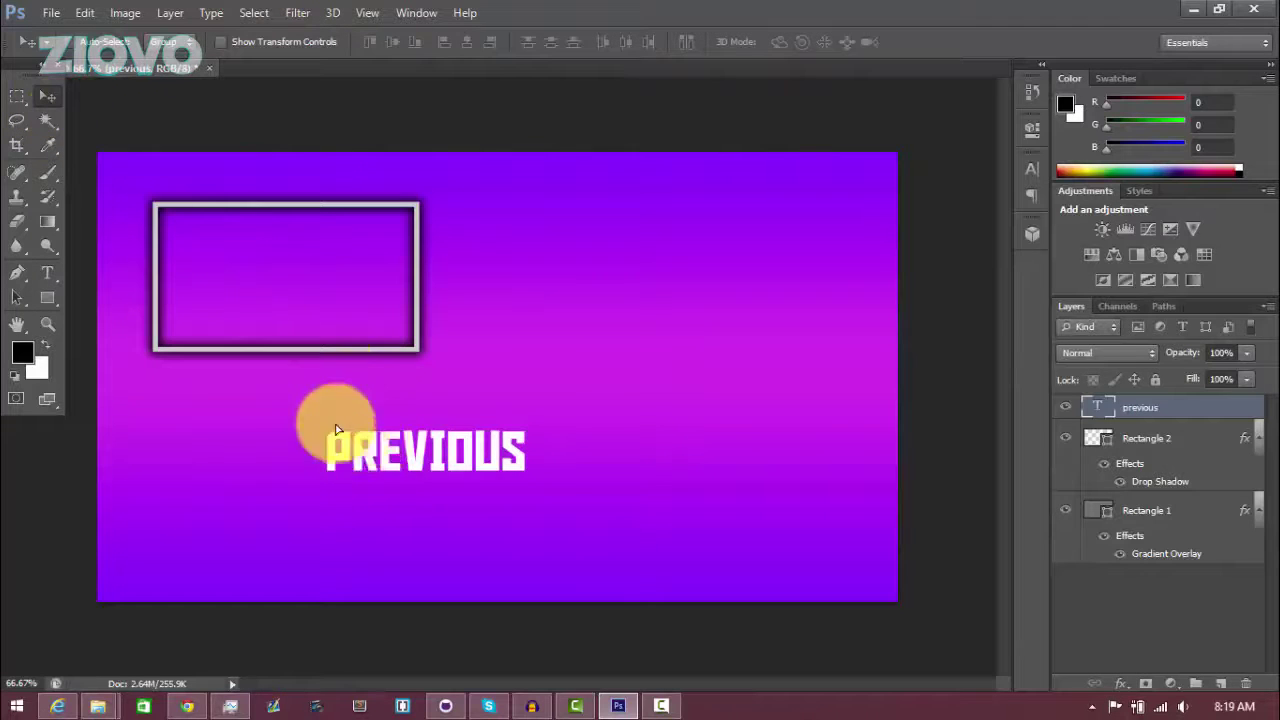
pyautogui.moveTo(337, 430); pyautogui.dragTo(241, 398)
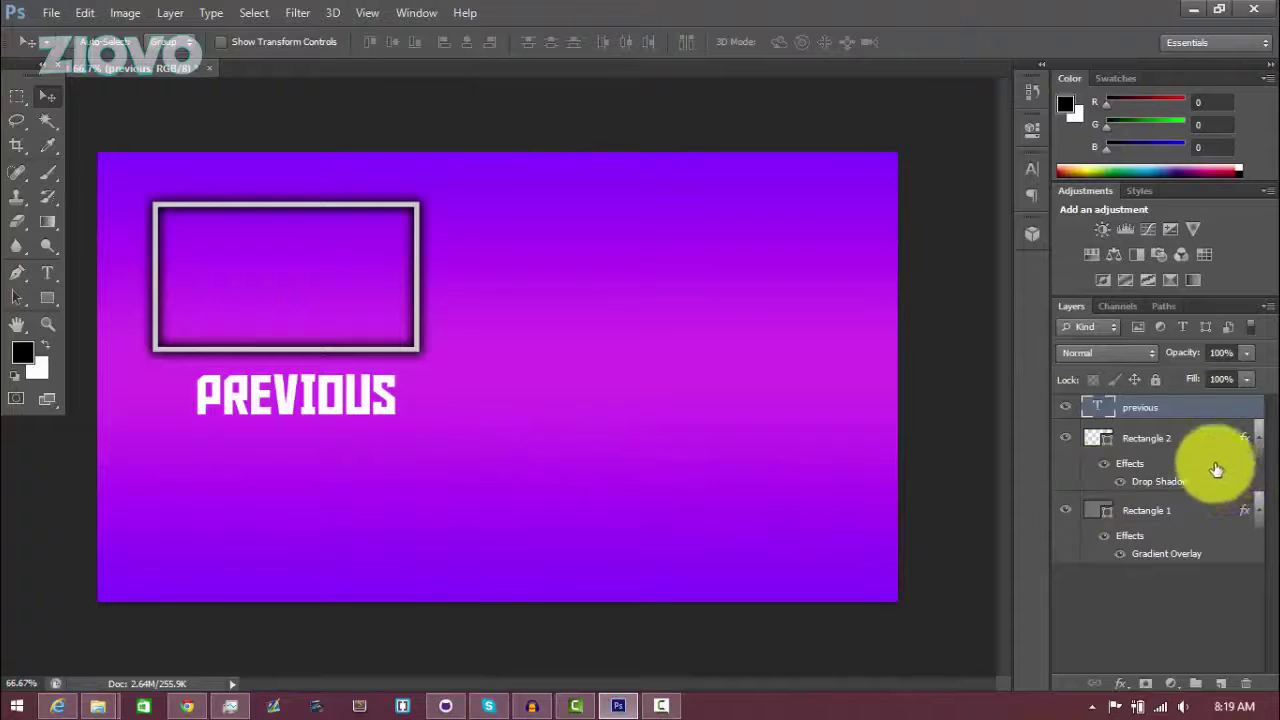
# Align PREVIOUS to the frame's horizontal center via Align Layers to Selection, then deselect
pyautogui.keyDown('ctrl'); pyautogui.click(1097, 445); pyautogui.keyUp('ctrl')
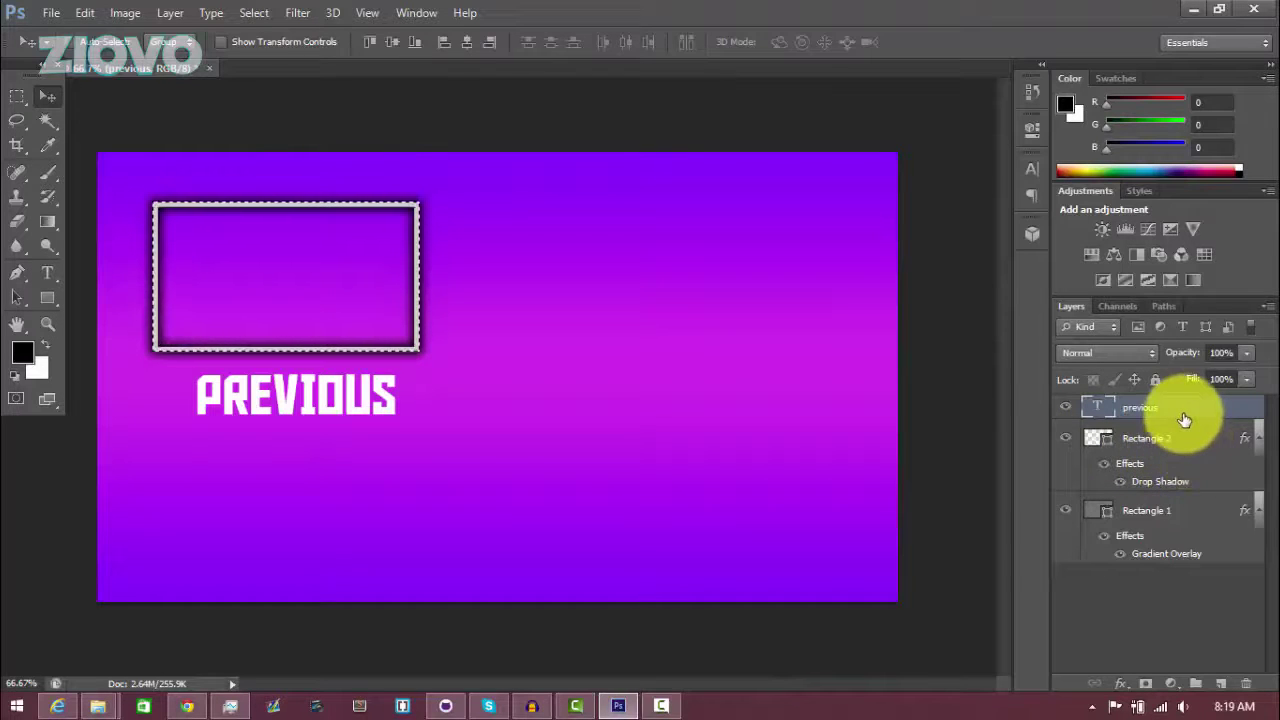
pyautogui.click(170, 13)
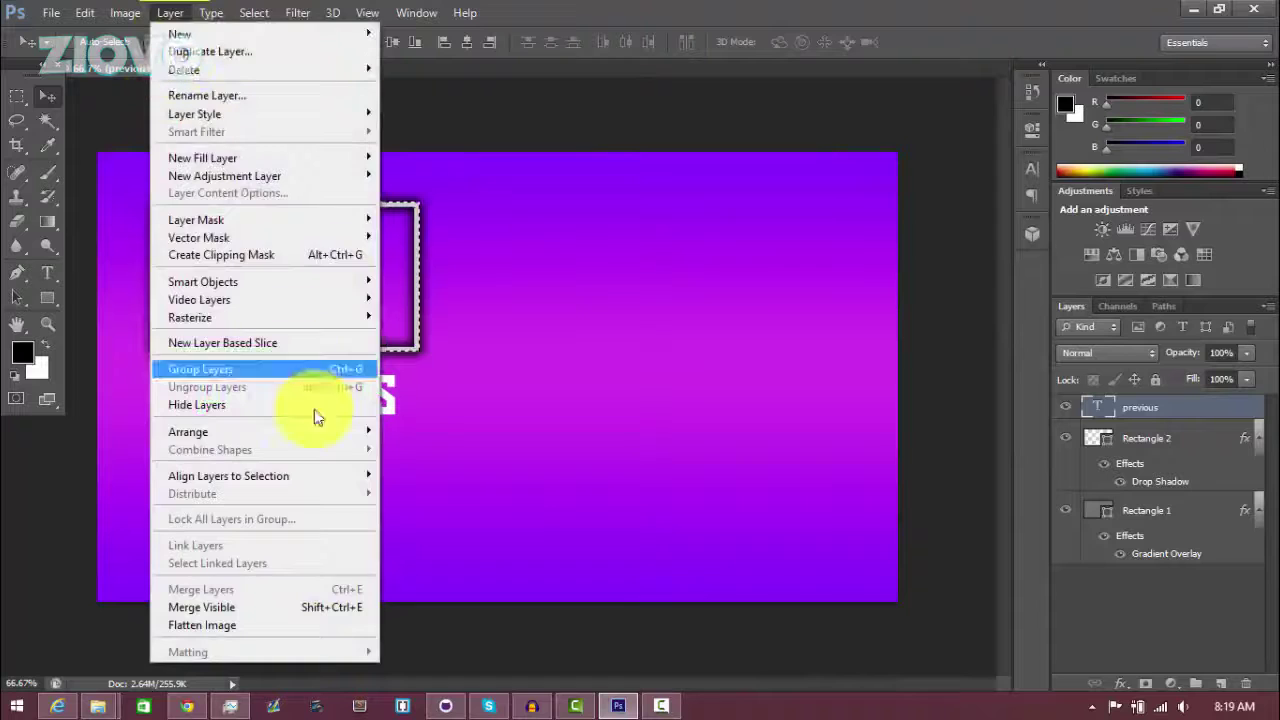
pyautogui.moveTo(323, 476)
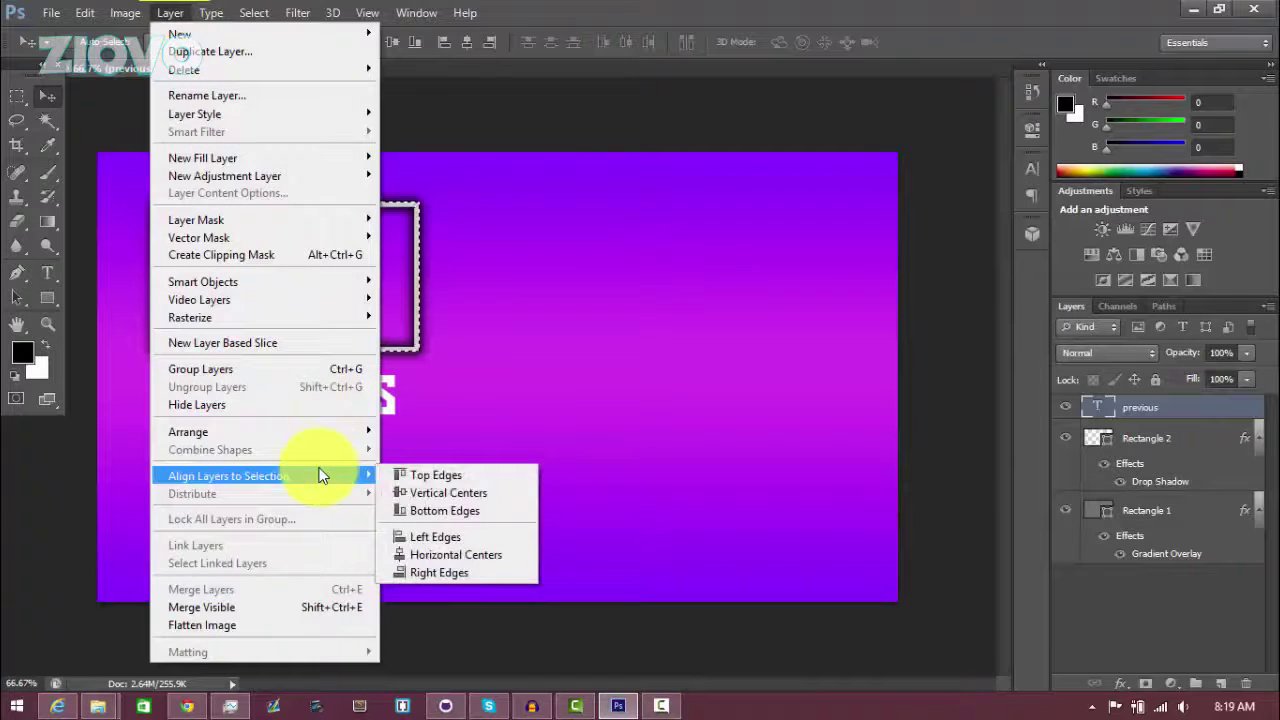
pyautogui.click(464, 548)
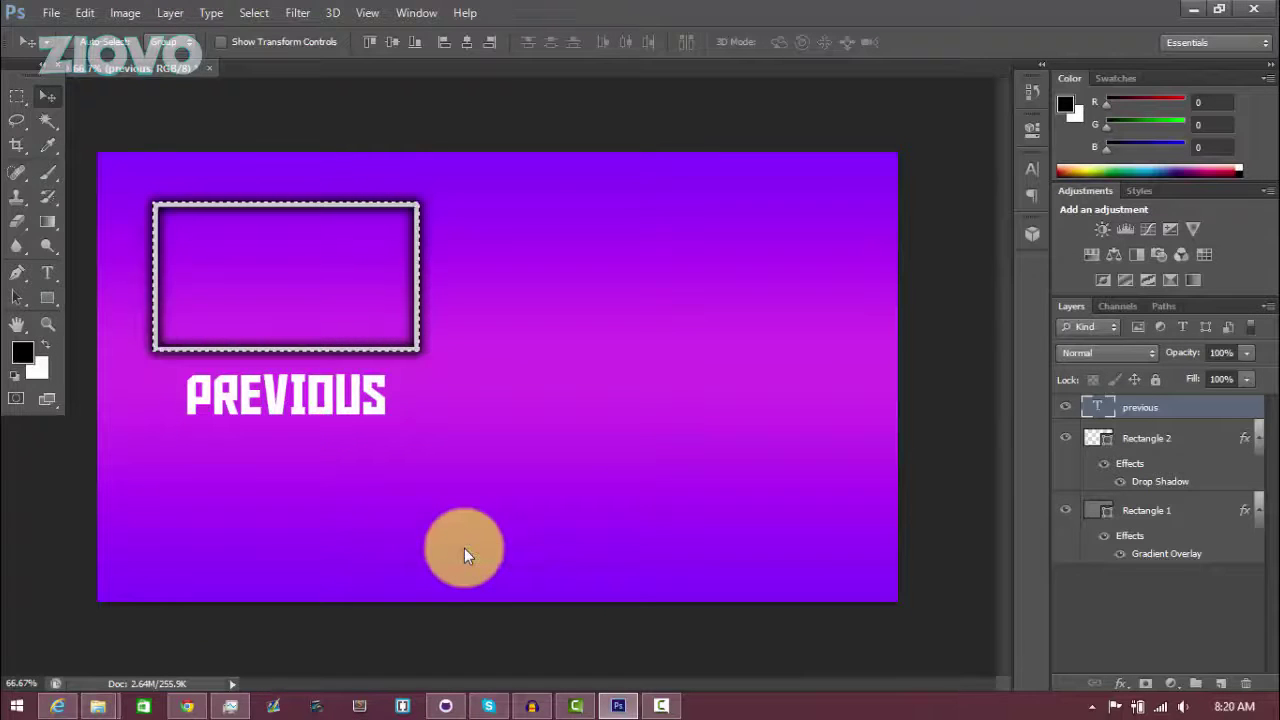
pyautogui.hotkey('ctrl', 'd')
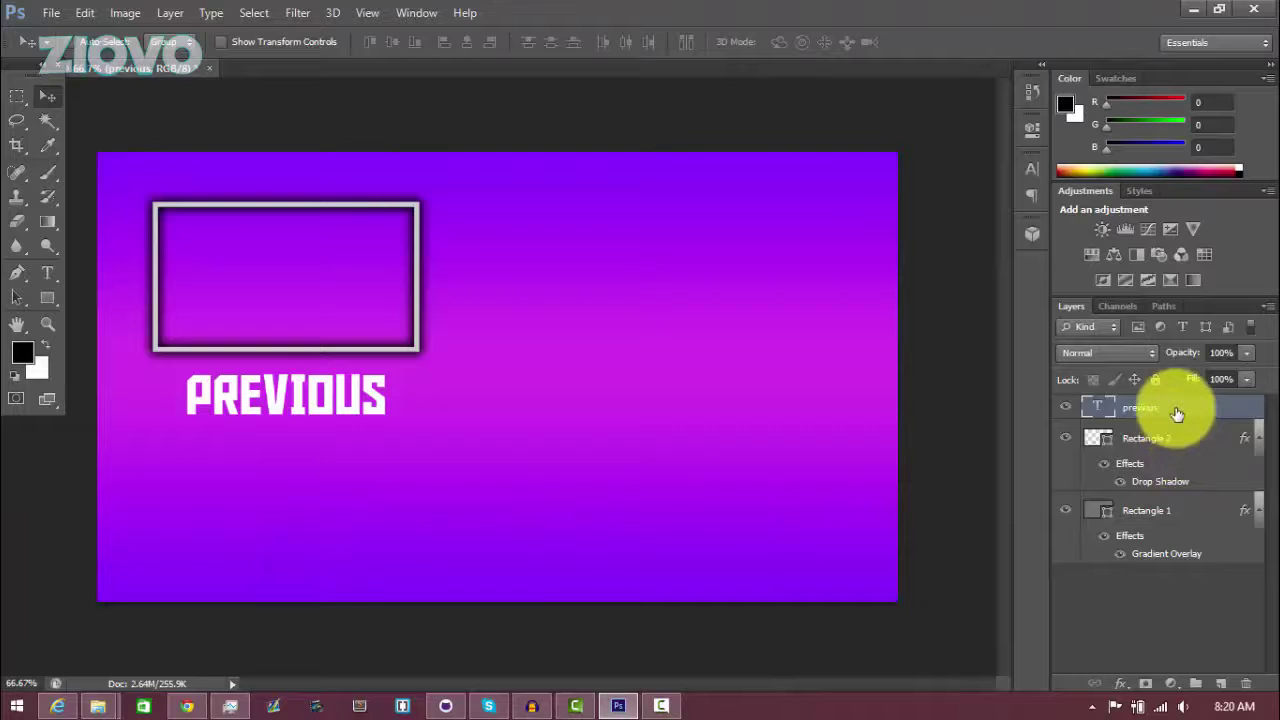
# Add a Gradient Overlay to the PREVIOUS text layer at 10% opacity
pyautogui.rightClick(1177, 414)
pyautogui.click(833, 113)
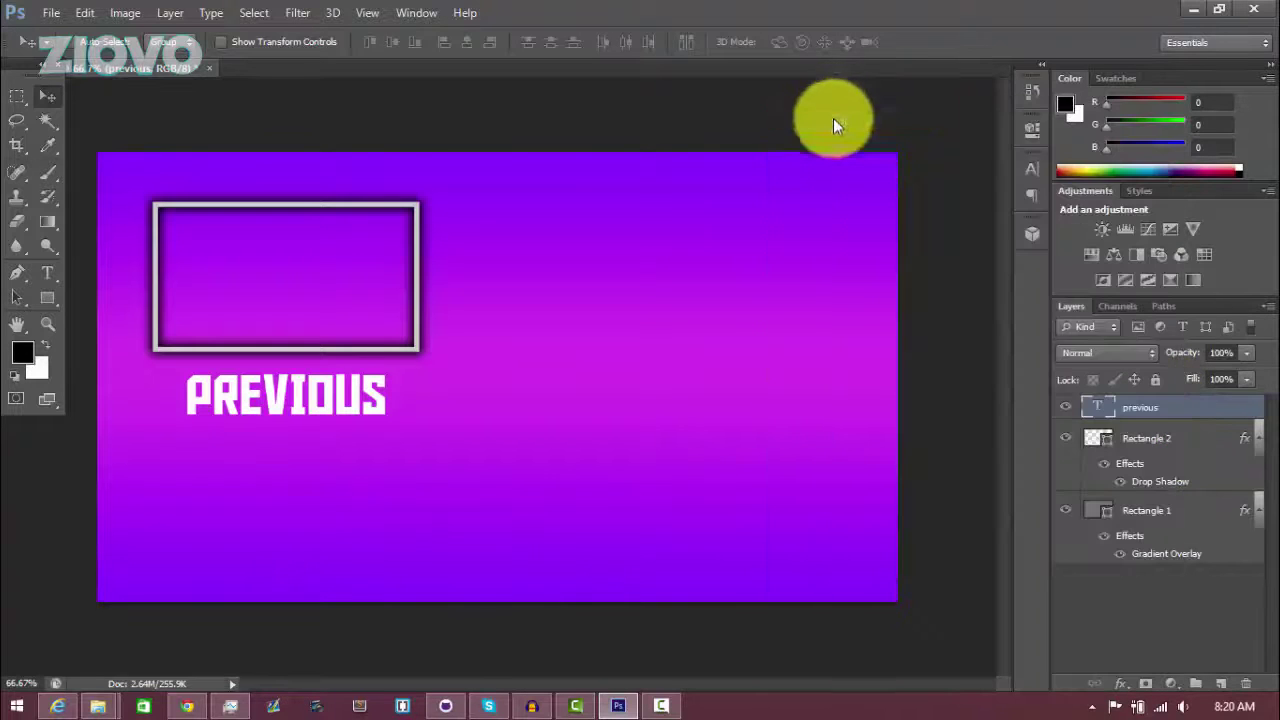
pyautogui.click(736, 347)
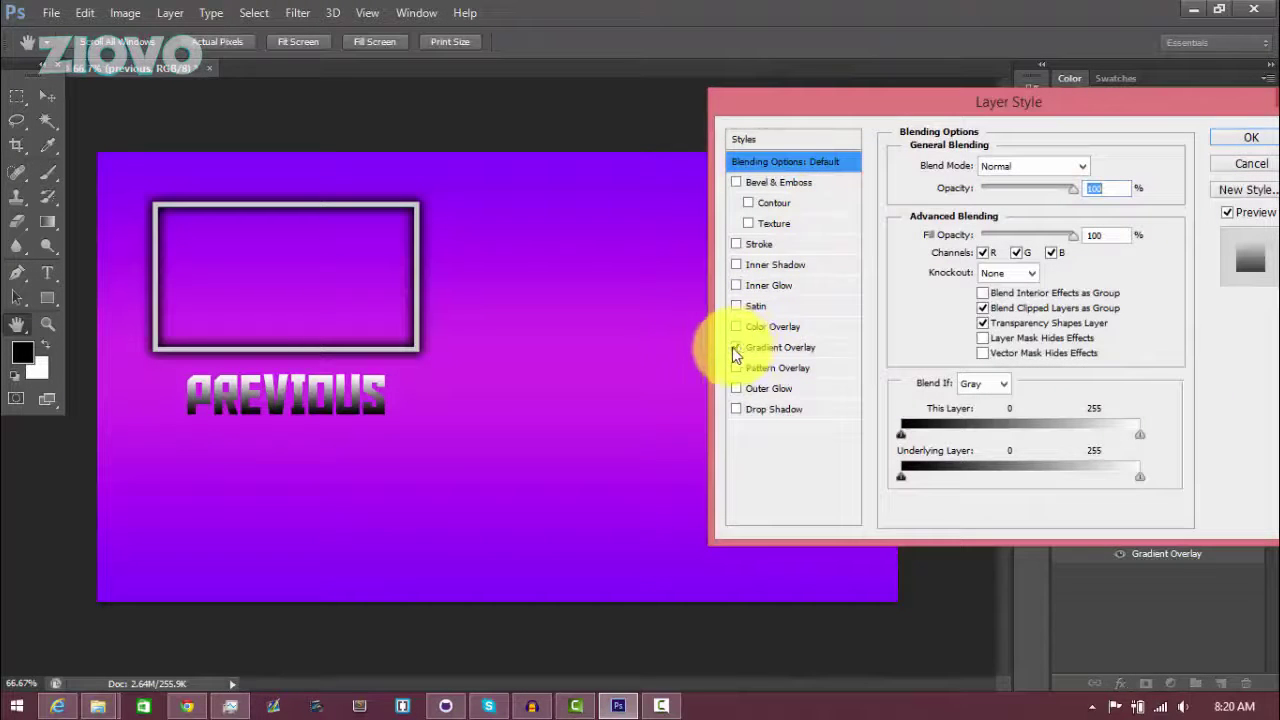
pyautogui.click(770, 348)
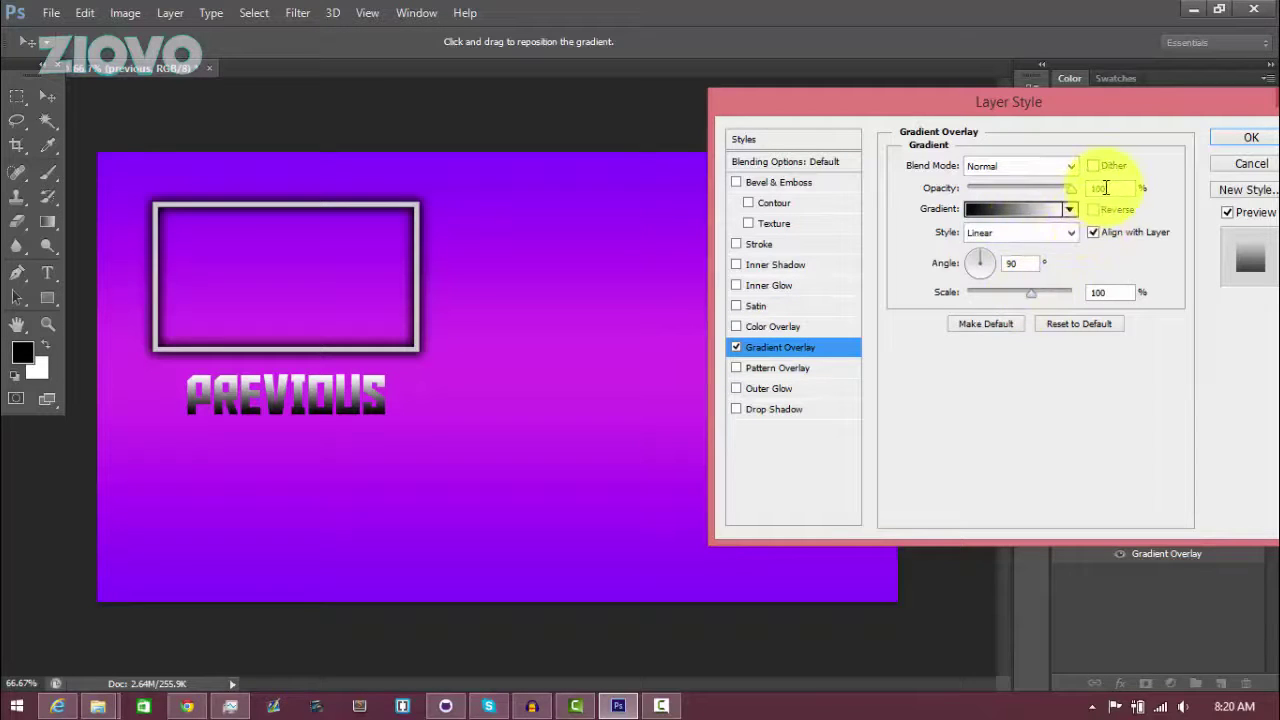
pyautogui.write('10')
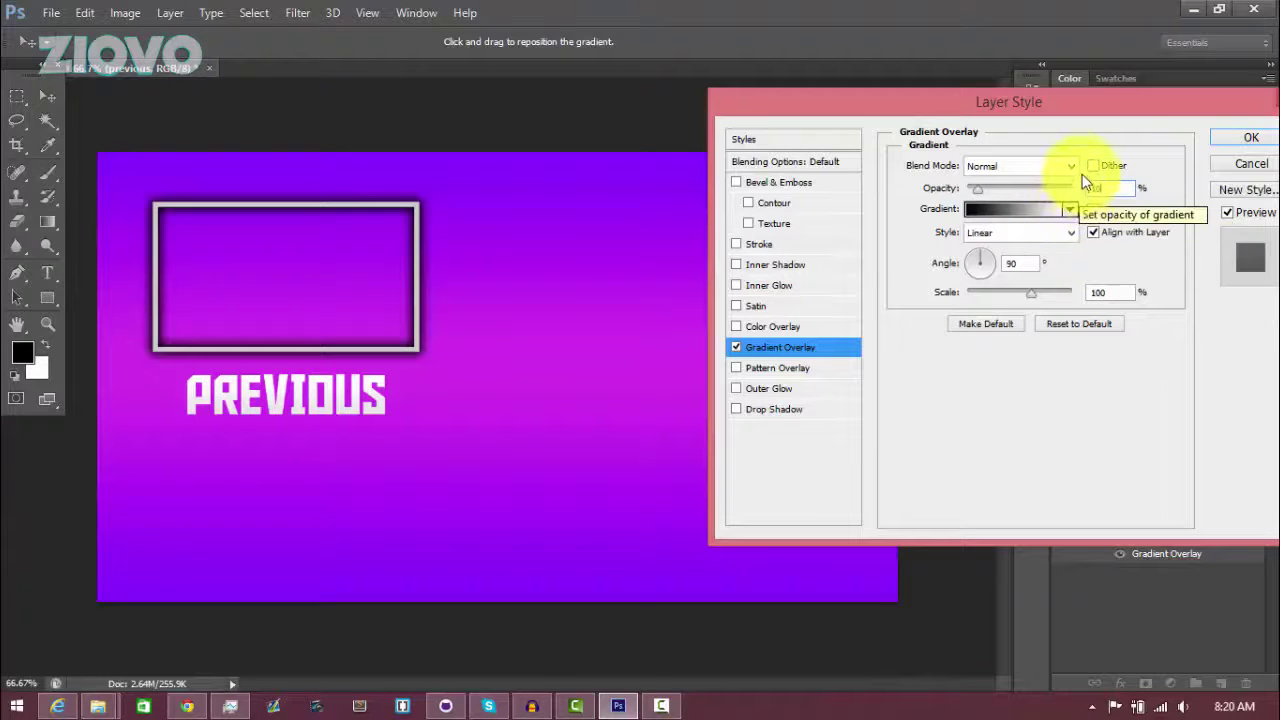
# Add a Drop Shadow with distance 0, spread 22 and size 22
pyautogui.click(743, 412)
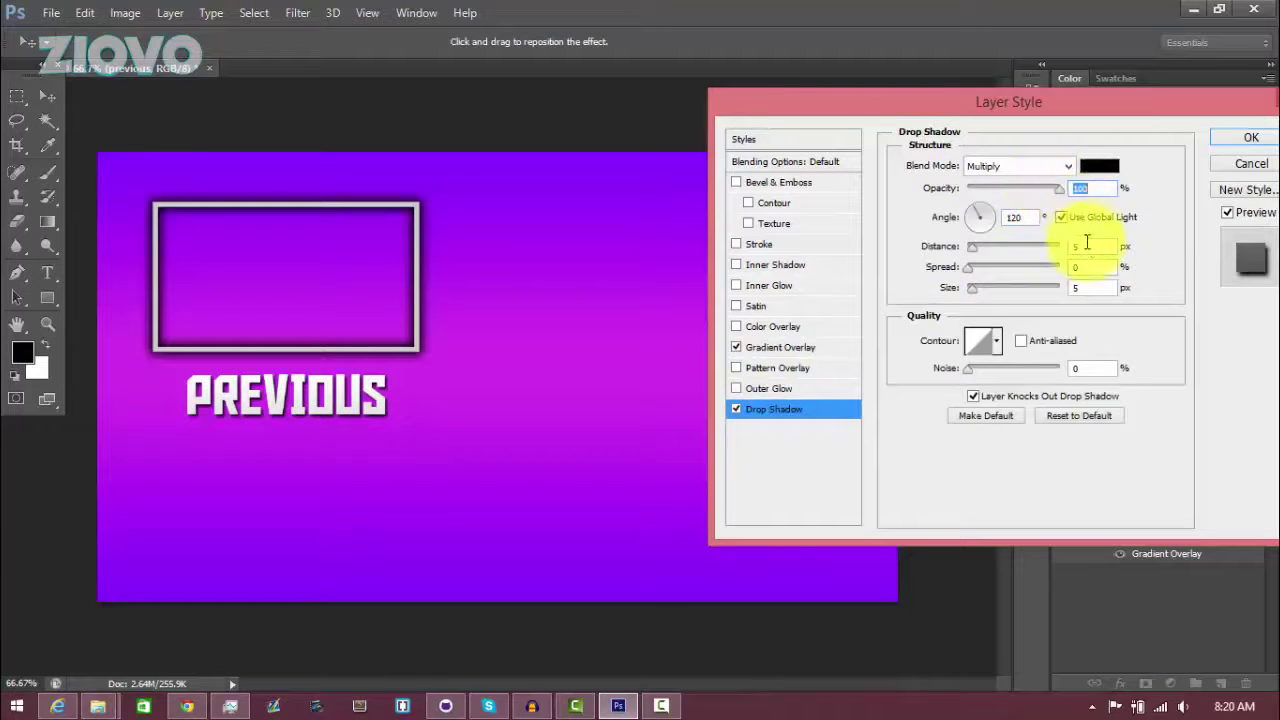
pyautogui.moveTo(1087, 245); pyautogui.dragTo(1052, 248)
pyautogui.write('0')
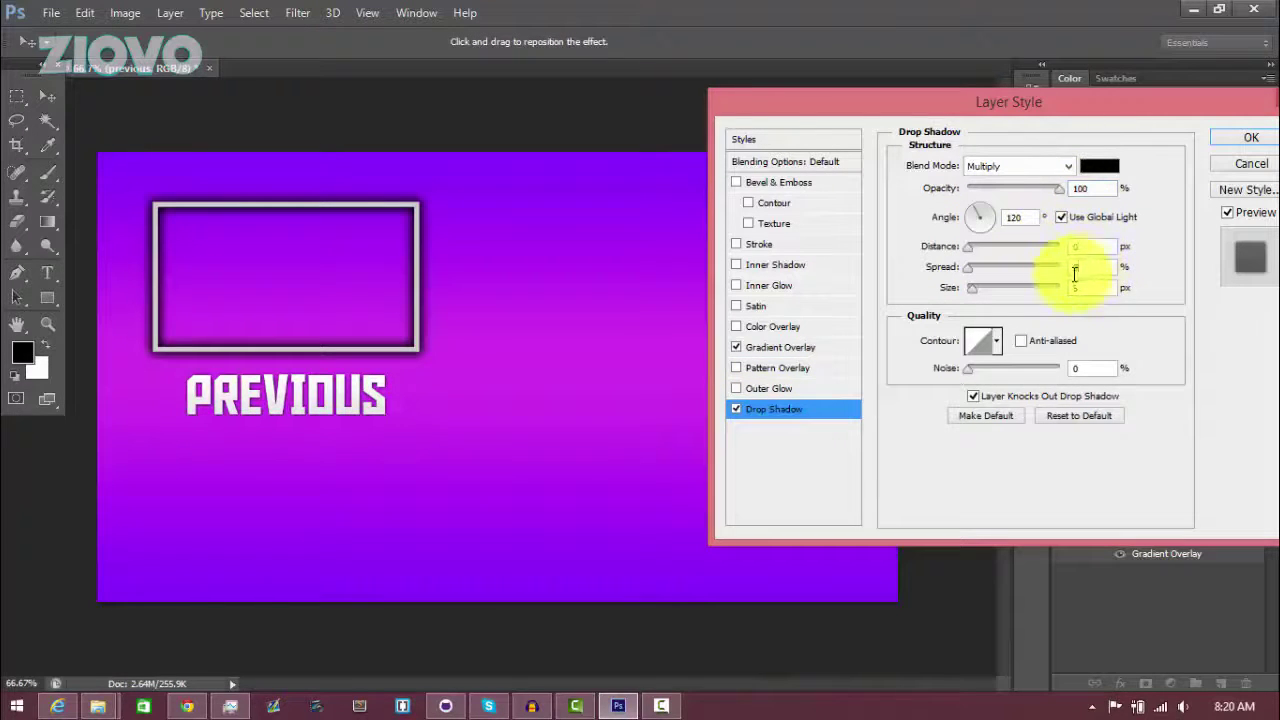
pyautogui.press('Tab')
pyautogui.write('23')
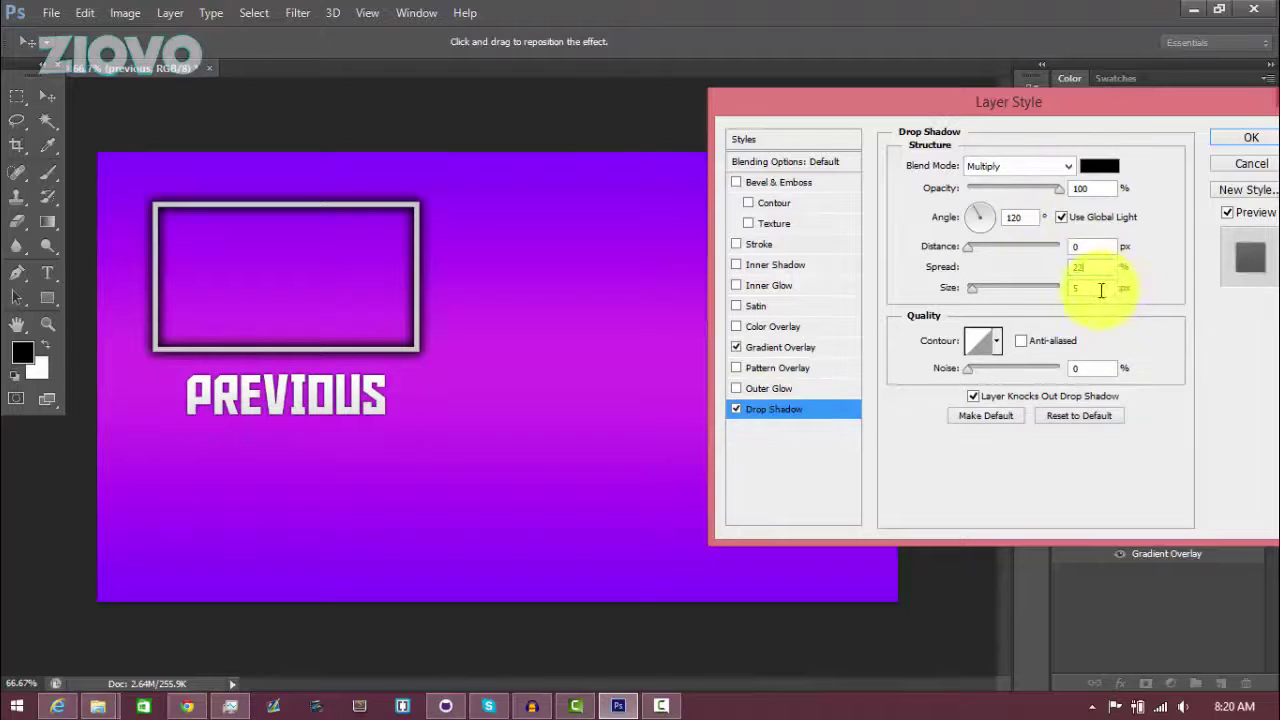
pyautogui.press('Tab')
pyautogui.write('23')
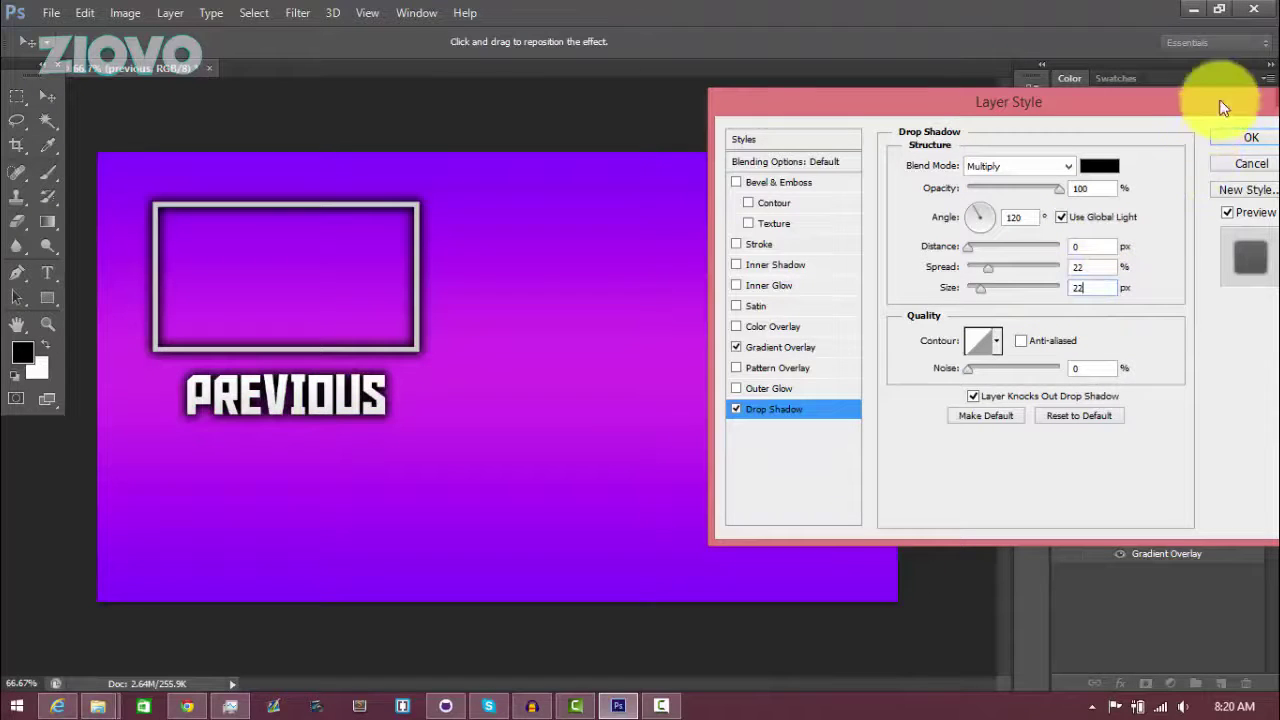